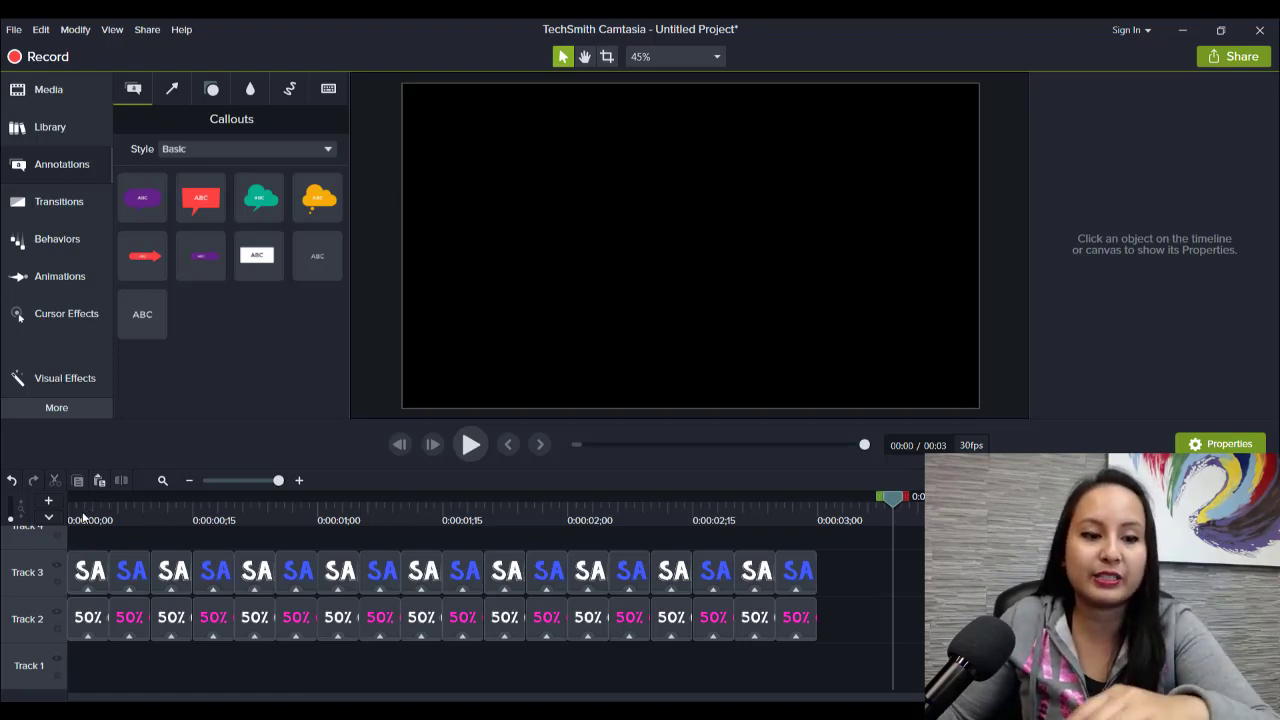
drag(84, 517, 58, 523)
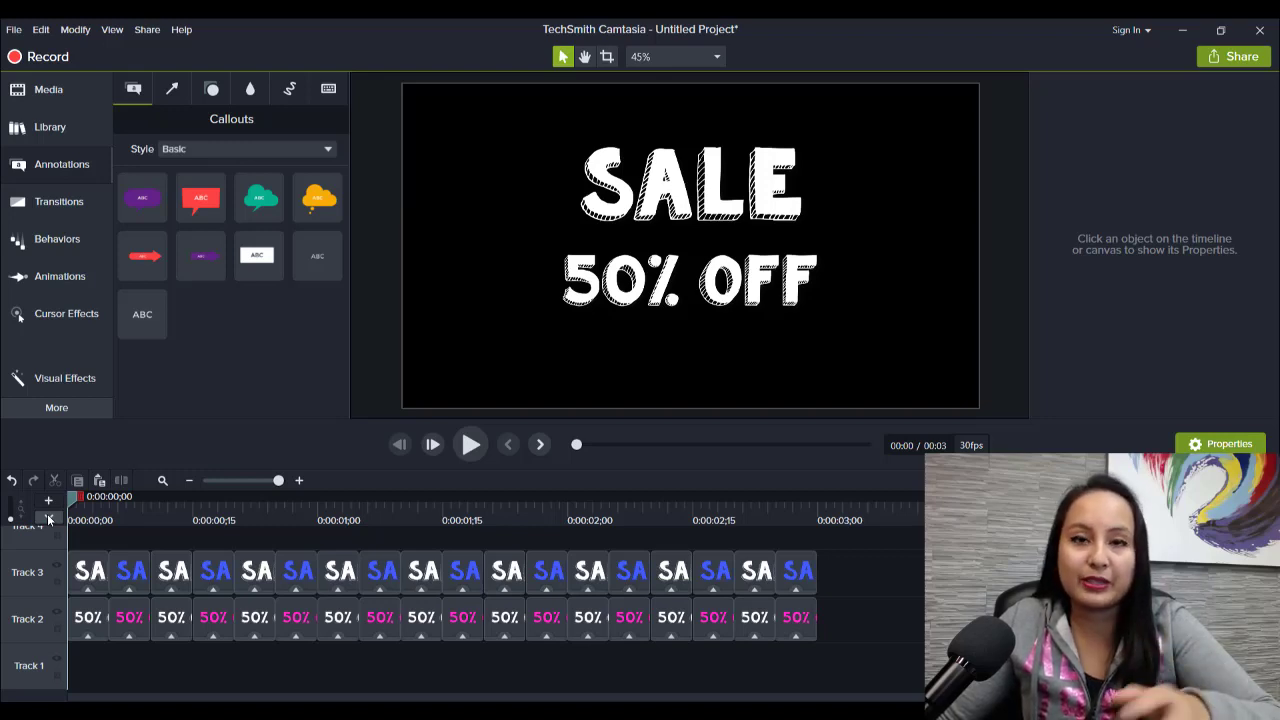
key(space)
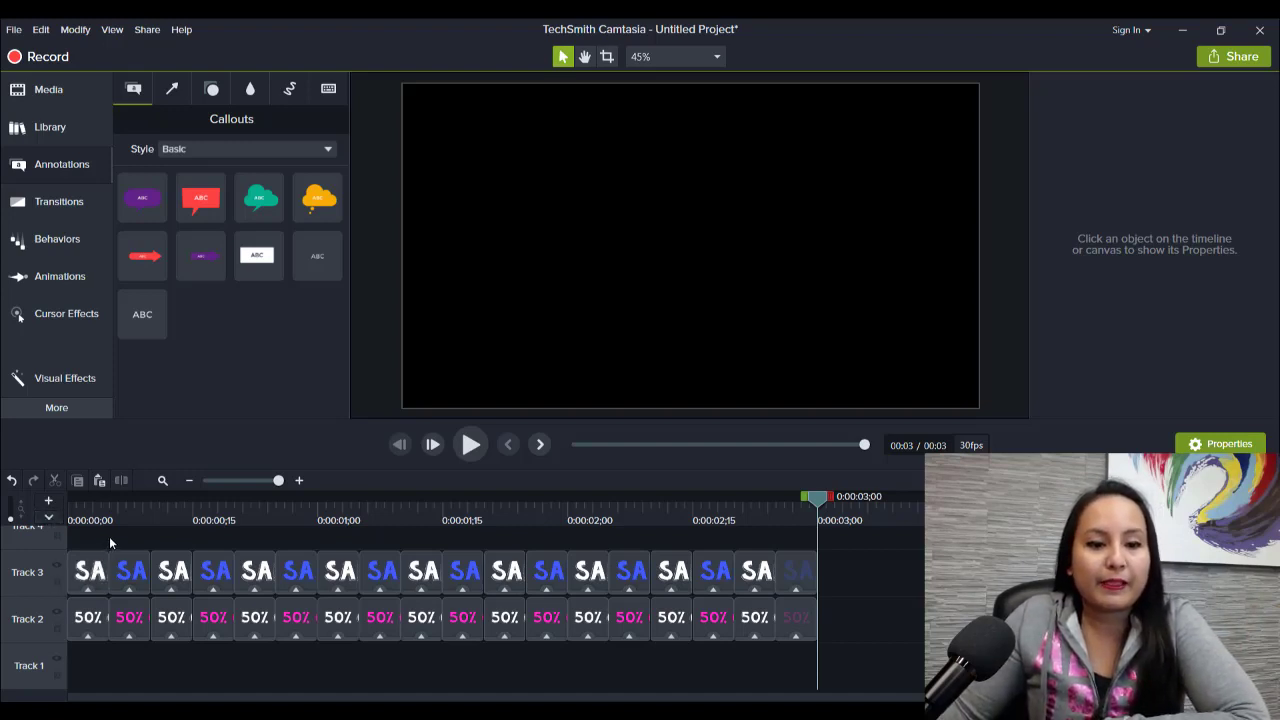
- Move all flashing SALE / 50% OFF clips down one track to Tracks 2 and 1, starting near 8 seconds
click(187, 481)
click(187, 481)
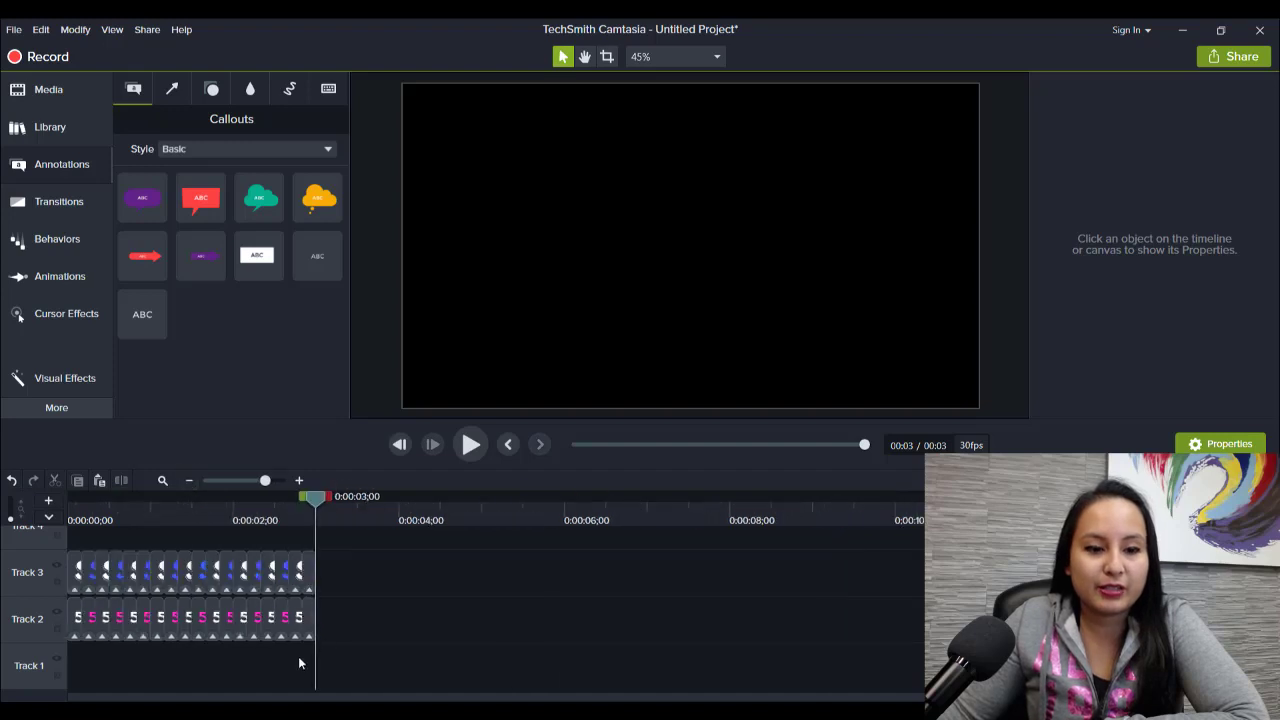
drag(307, 656, 72, 578)
drag(275, 572, 767, 612)
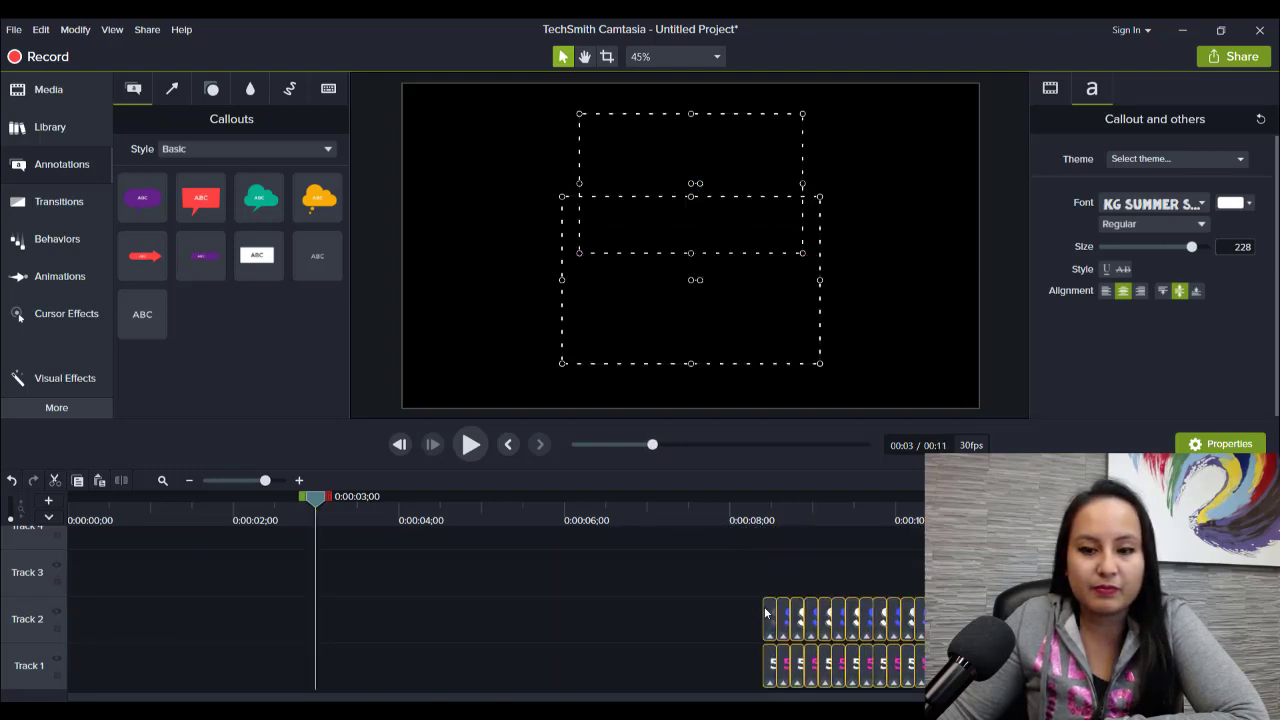
click(188, 481)
click(188, 481)
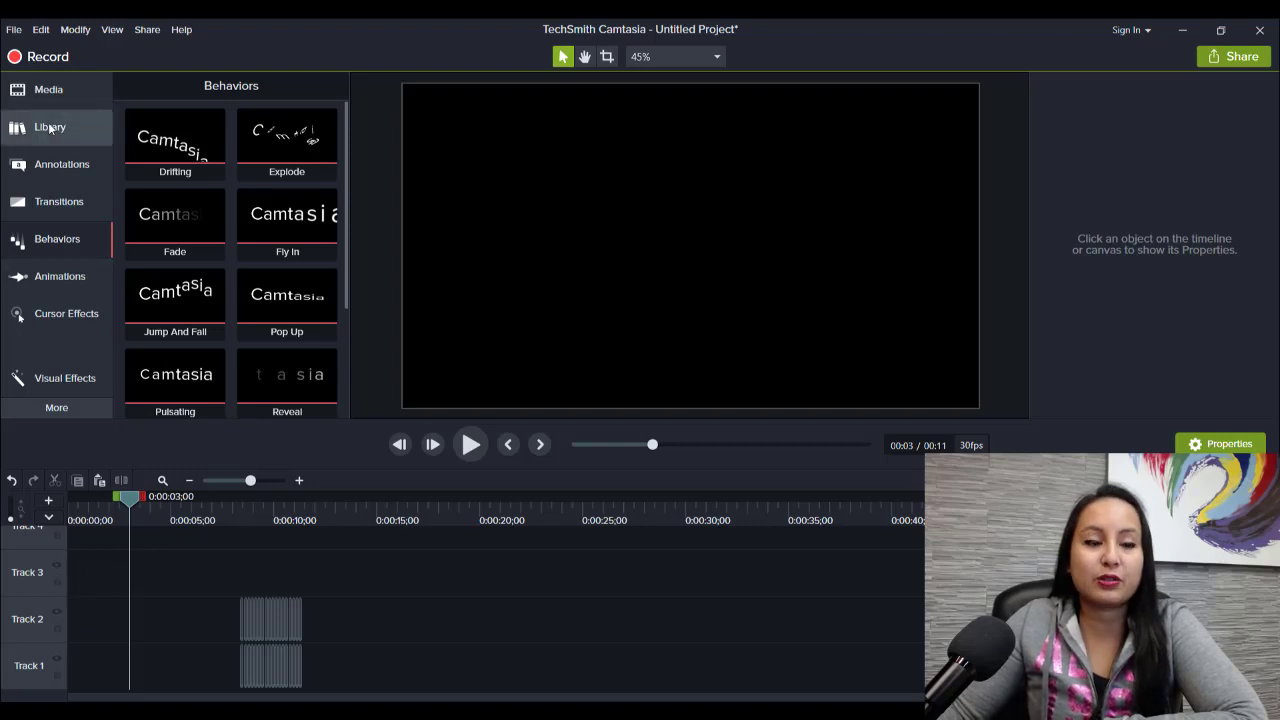
- With the playhead at 0:00, copy the first SALE and 50% OFF clips of the moved sequence
click(60, 164)
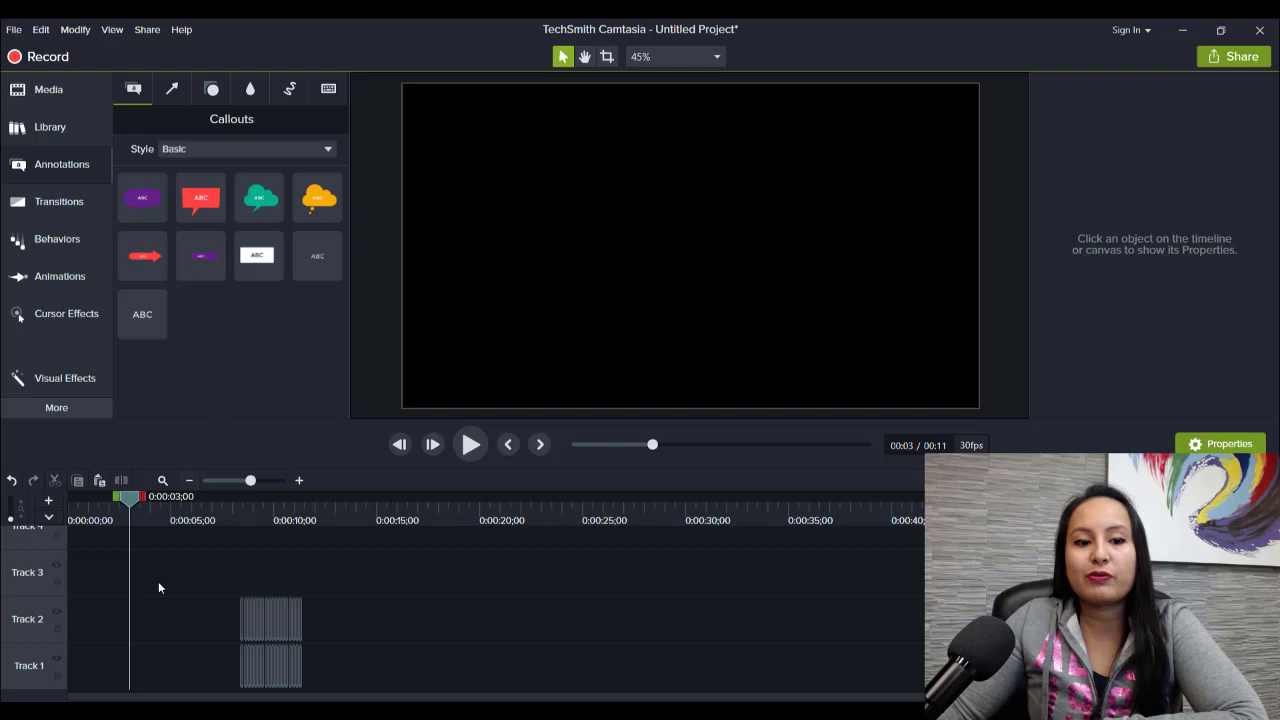
click(299, 480)
click(67, 521)
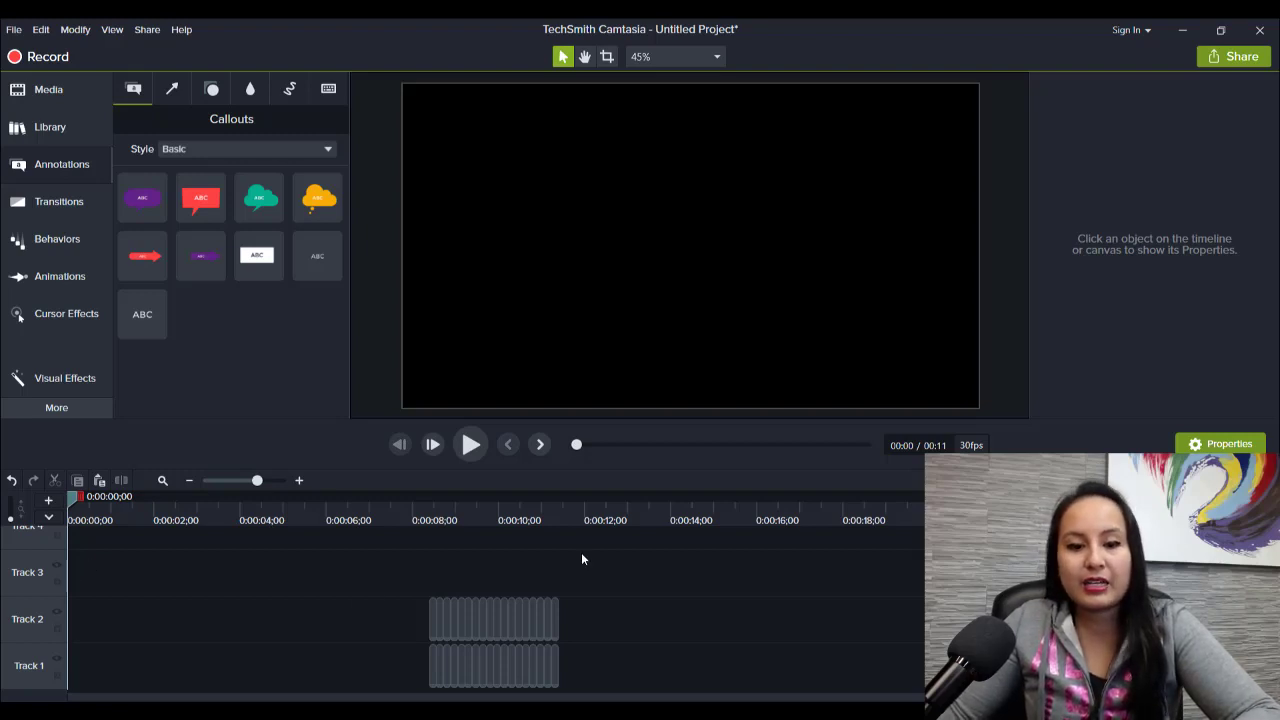
drag(558, 654, 559, 652)
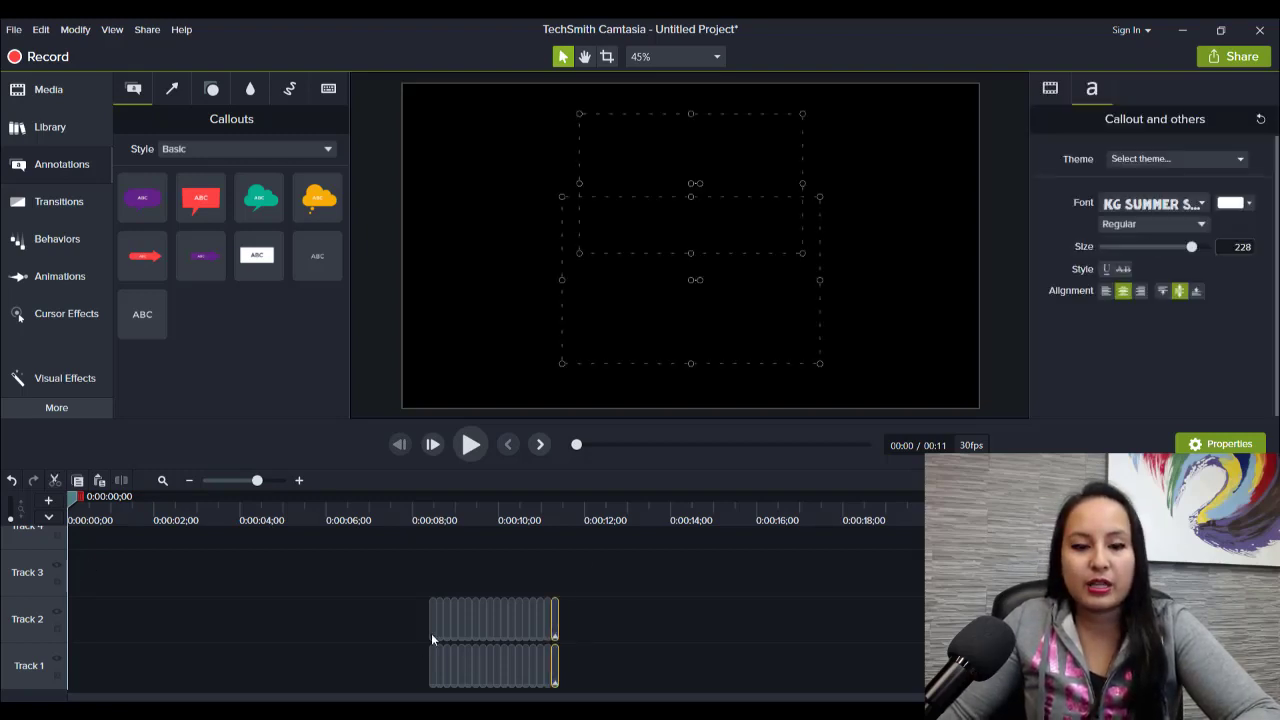
click(418, 641)
drag(426, 646, 431, 654)
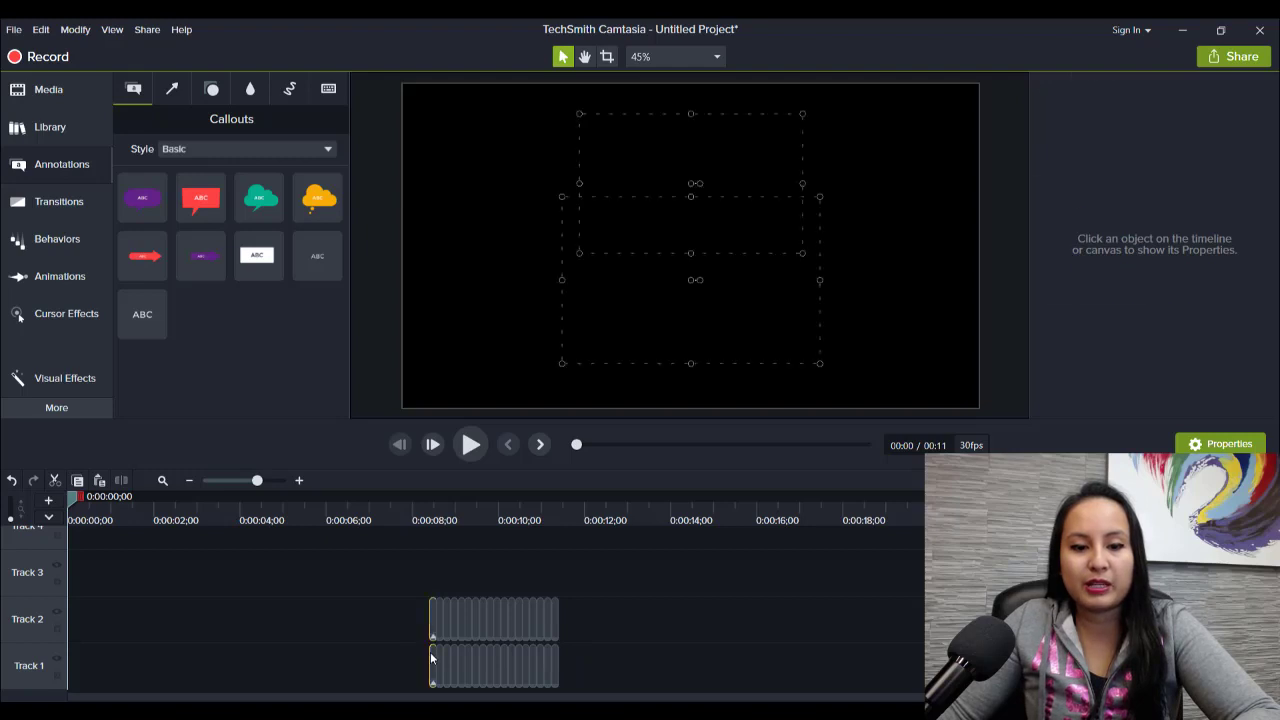
click(77, 567)
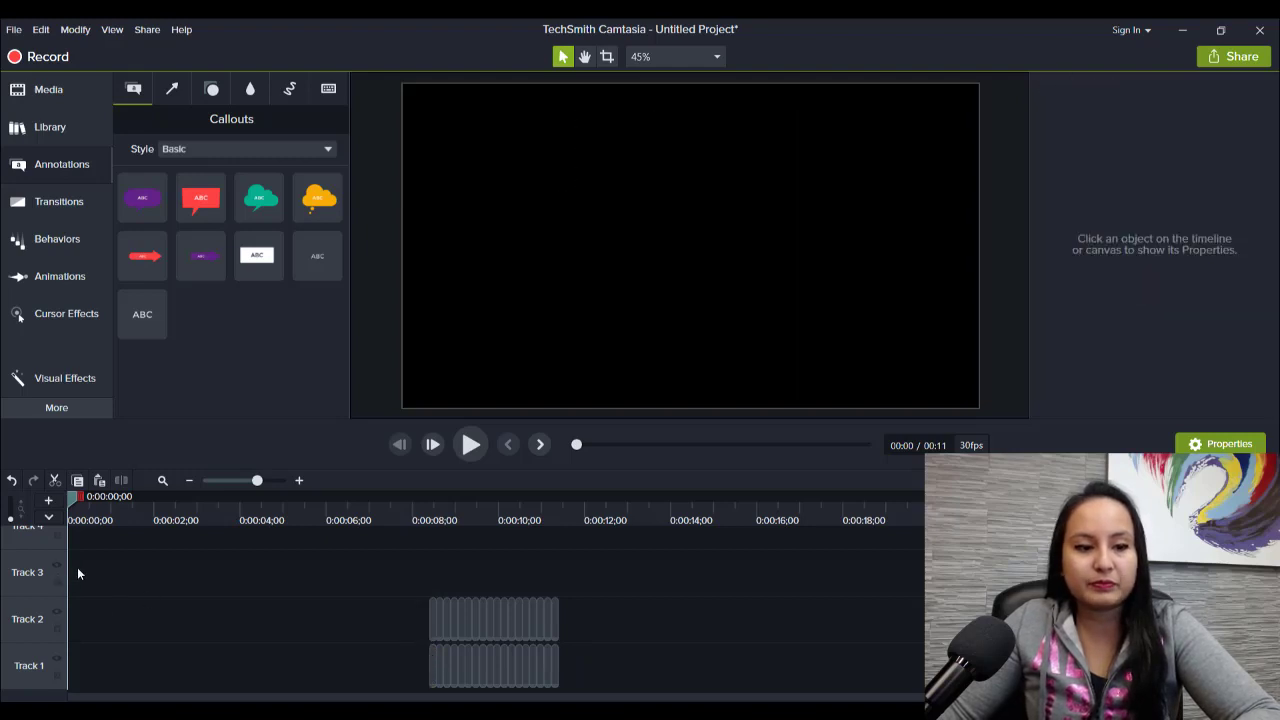
- Paste the SALE and 50% OFF clips at 0:00 on Tracks 3 and 2 and lengthen both equally
key(ctrl+v)
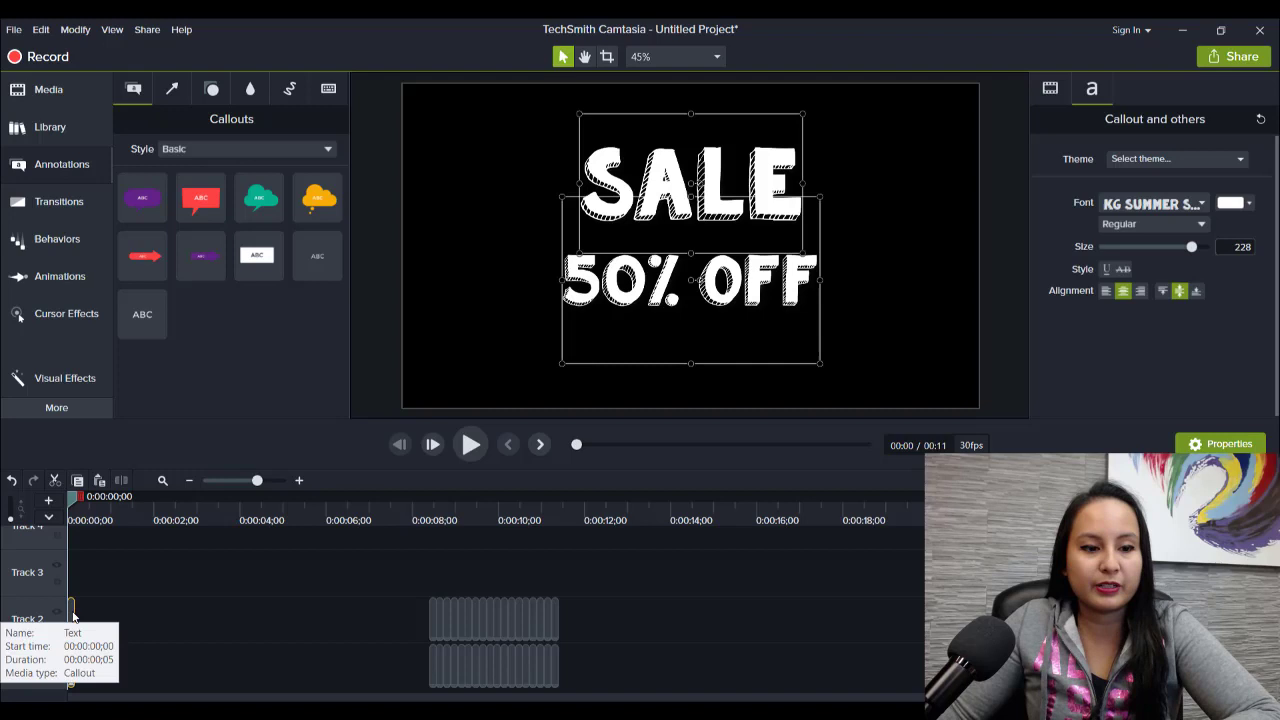
drag(70, 617, 64, 567)
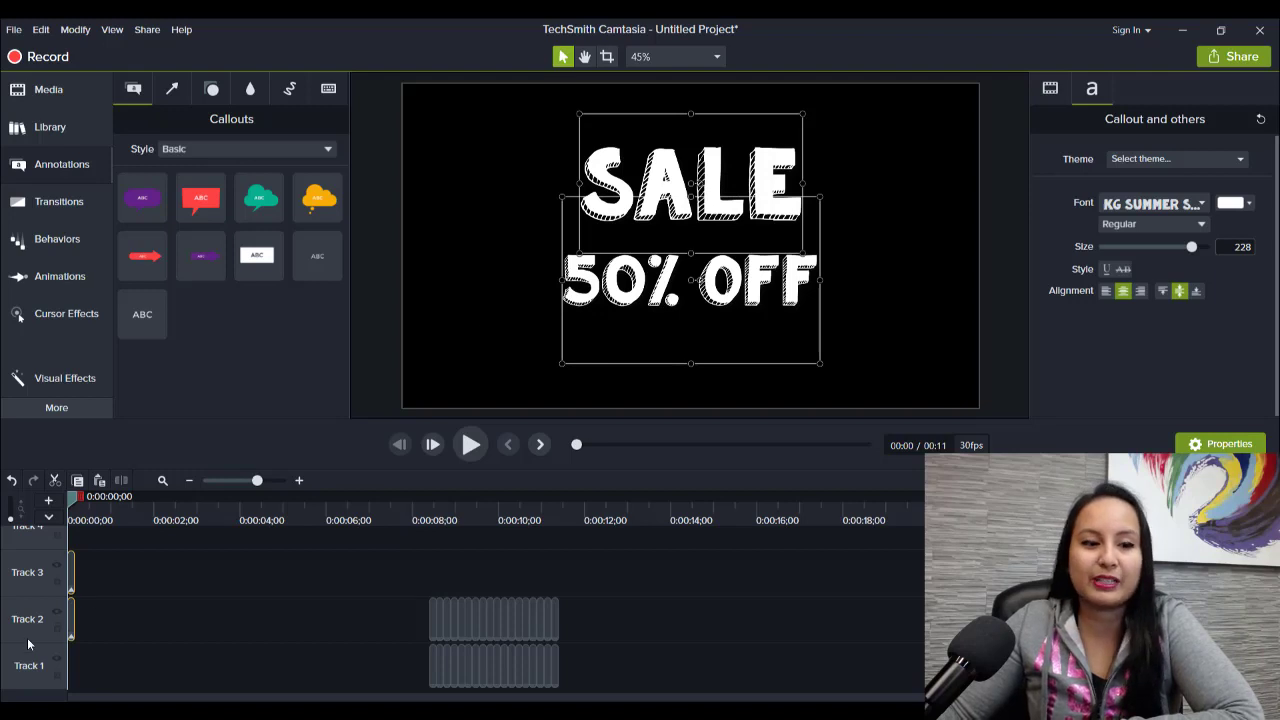
drag(73, 566, 101, 577)
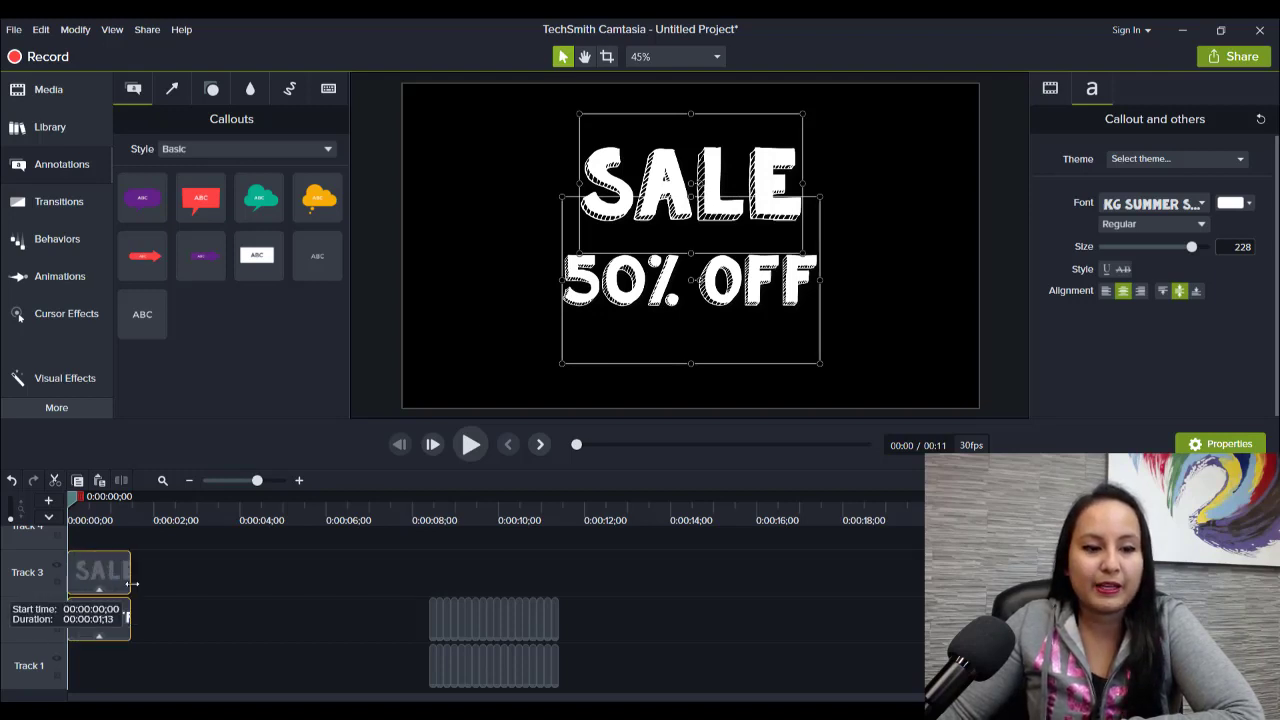
mouse_move(131, 583)
mouse_down()
mouse_move(110, 583)
mouse_move(143, 583)
mouse_up()
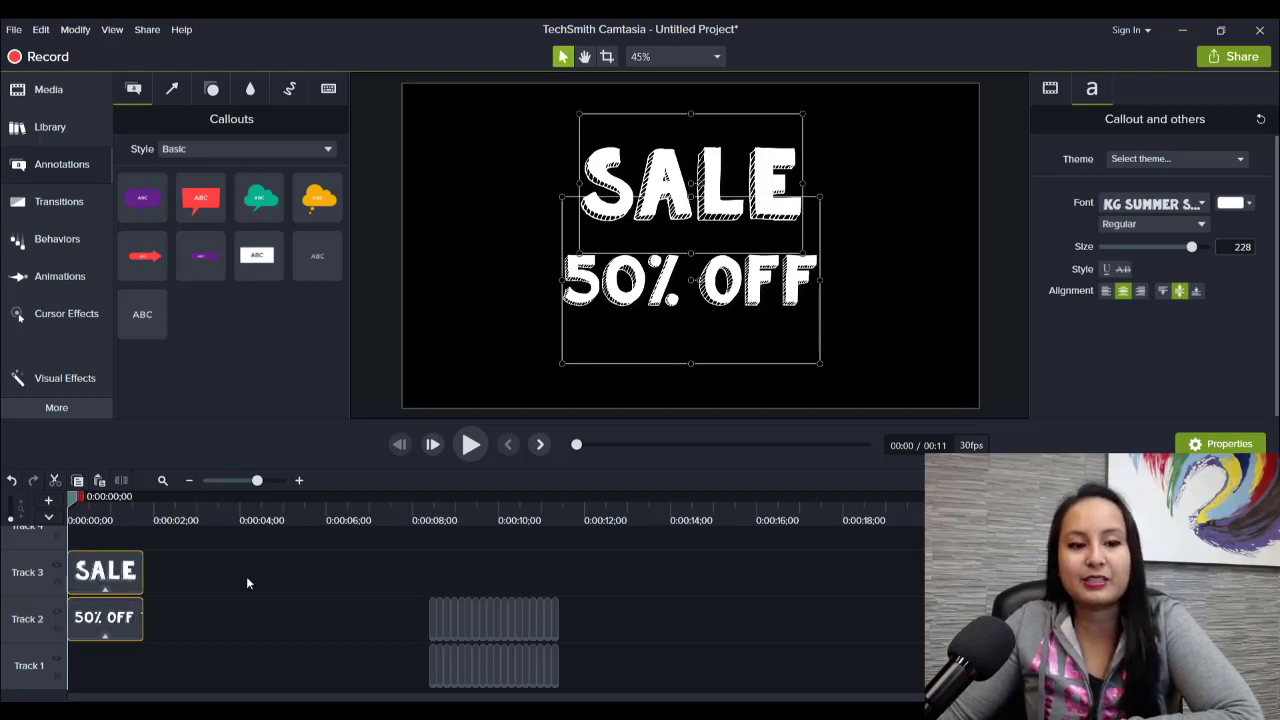
click(365, 370)
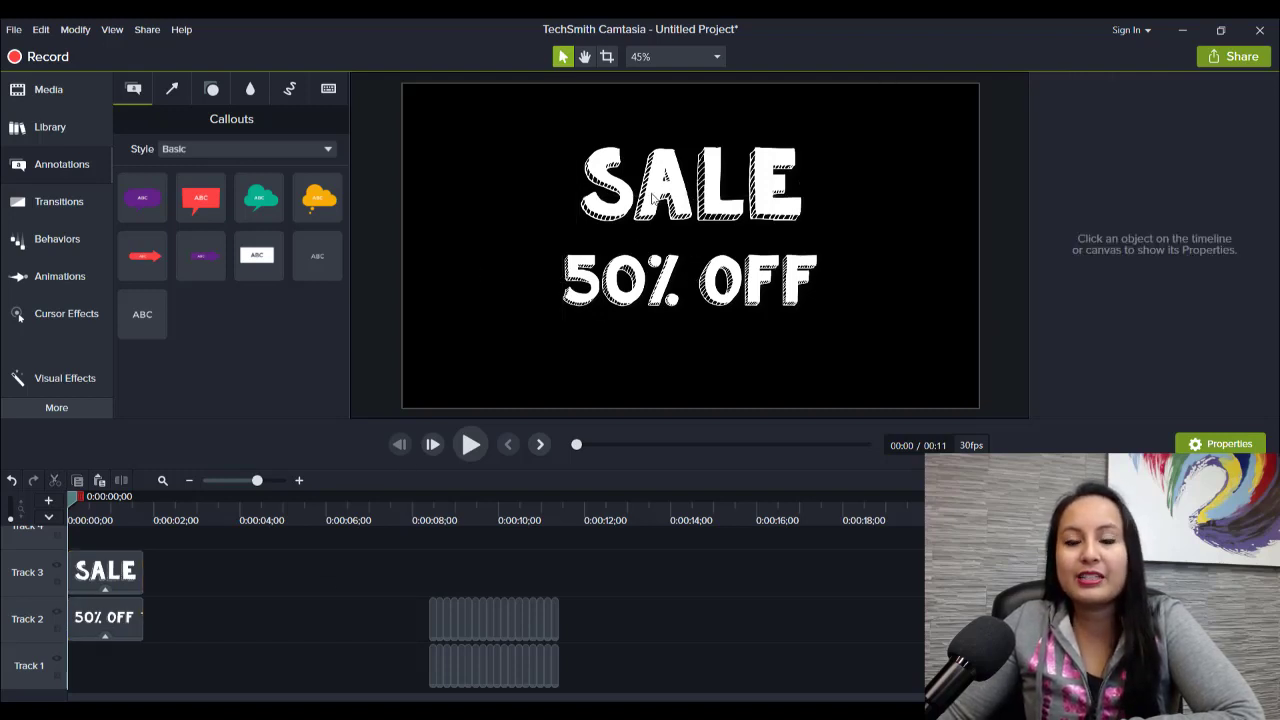
- Compare the text sizes of the SALE and 50% OFF callouts in the preview
click(776, 188)
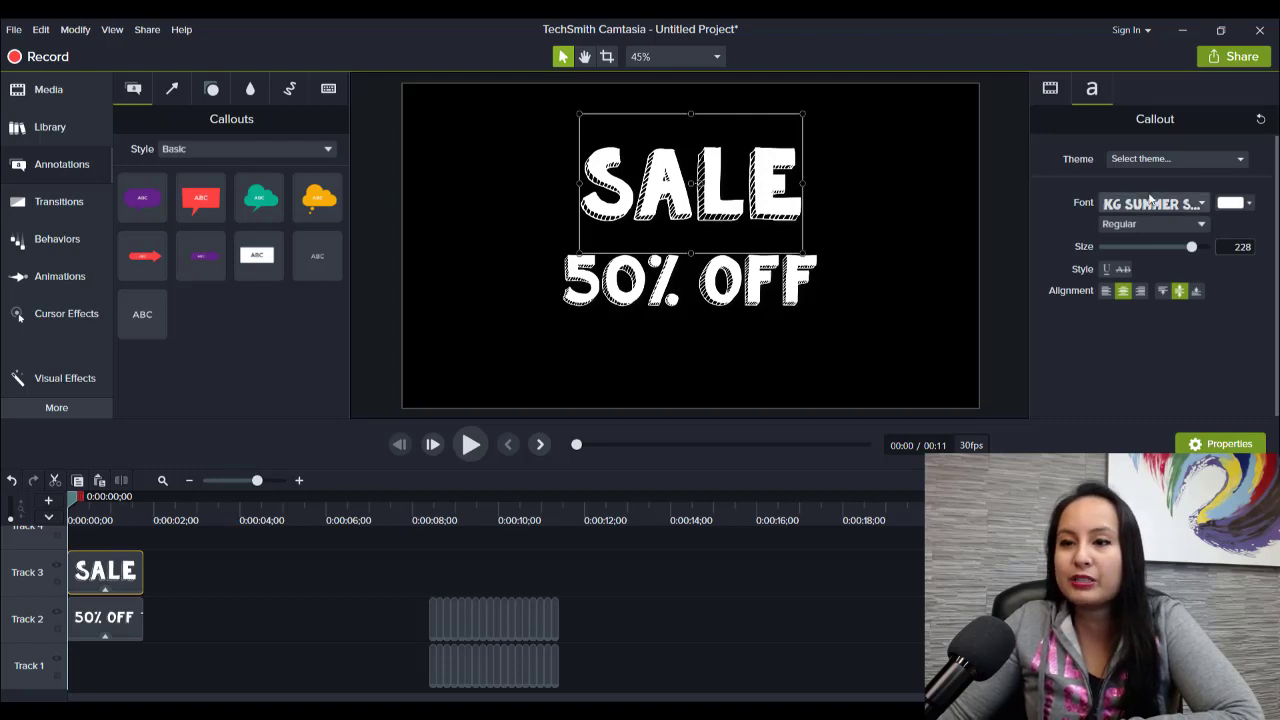
click(650, 292)
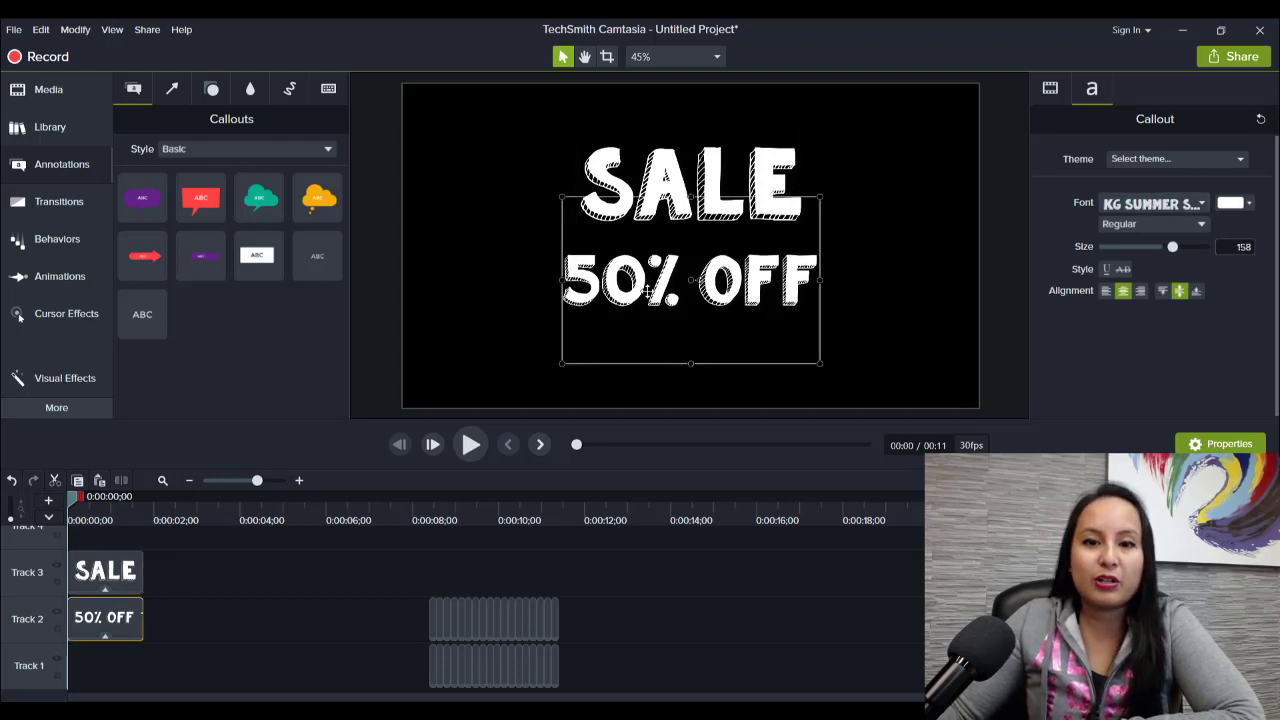
click(650, 196)
click(612, 302)
click(659, 182)
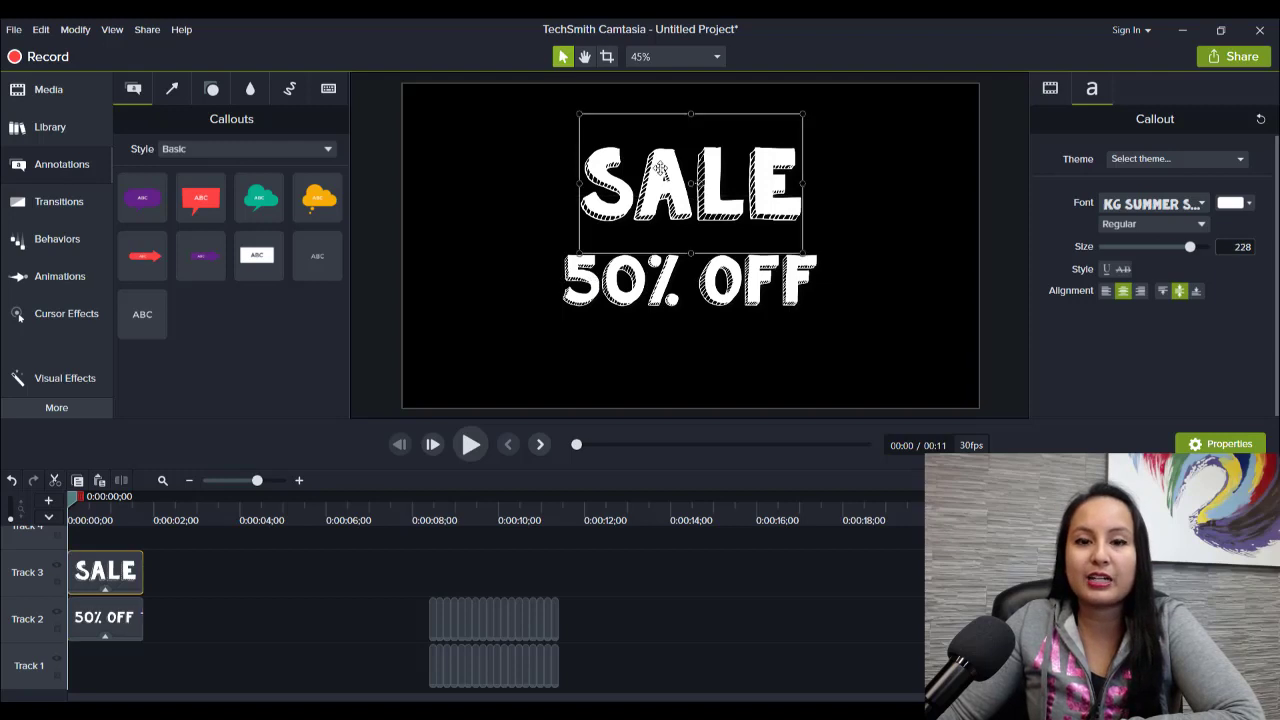
click(616, 307)
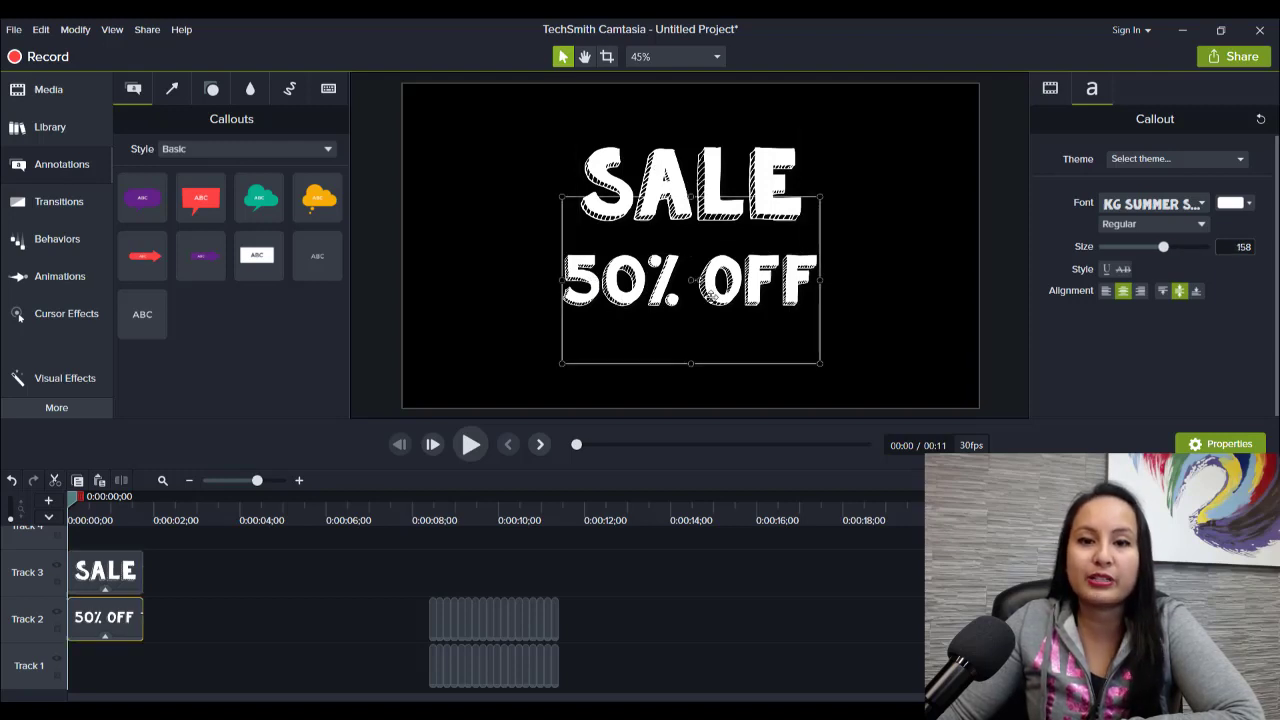
click(714, 178)
click(612, 305)
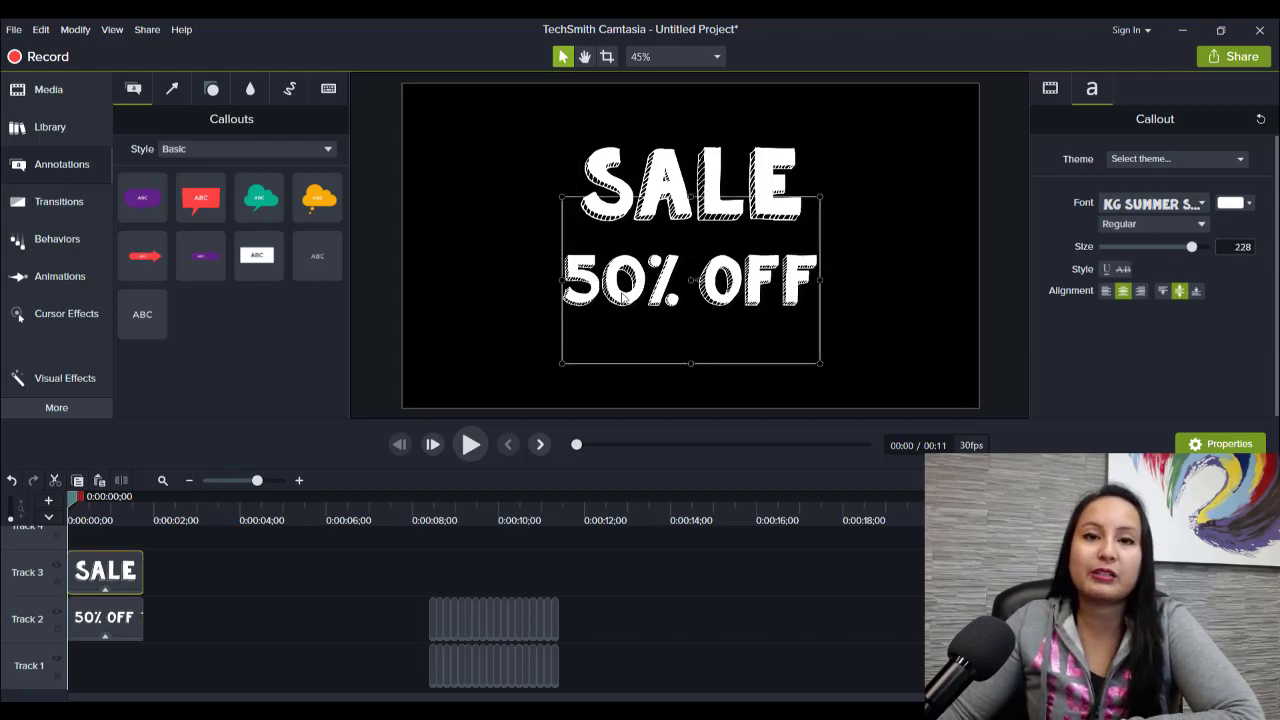
click(382, 269)
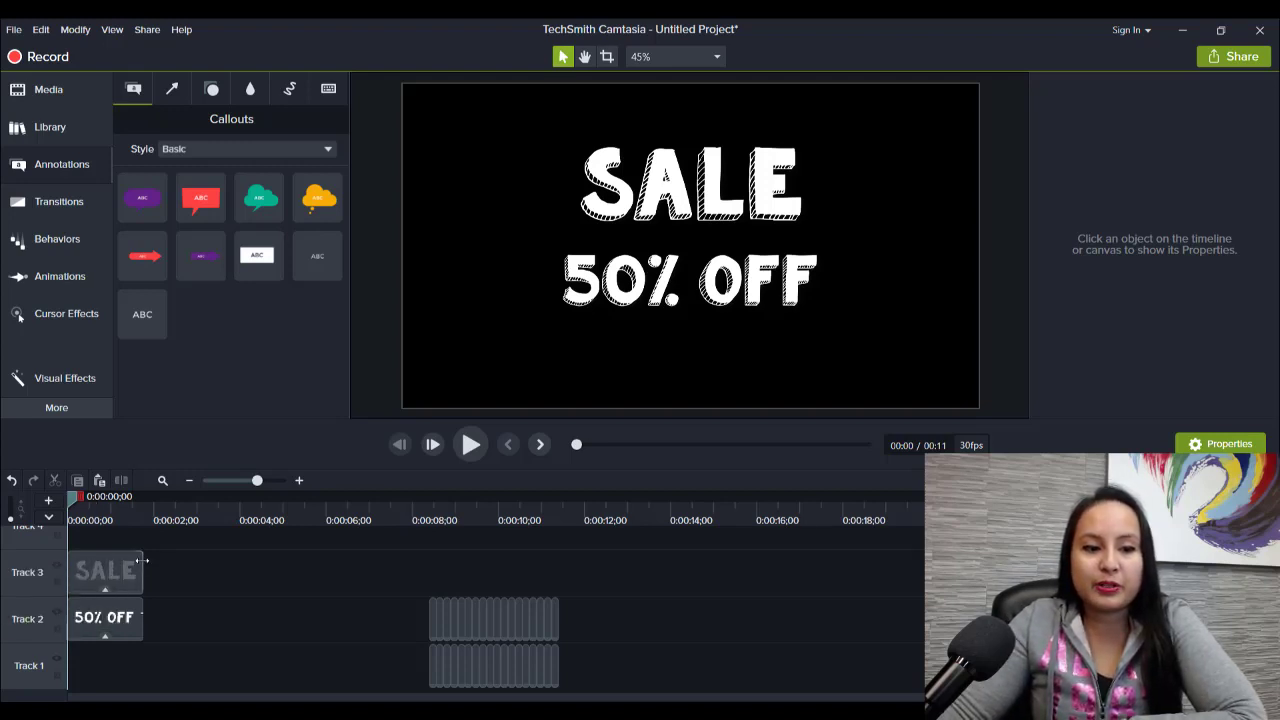
- Lengthen both the SALE and 50% OFF clips to just over three seconds
drag(143, 565, 143, 617)
click(170, 583)
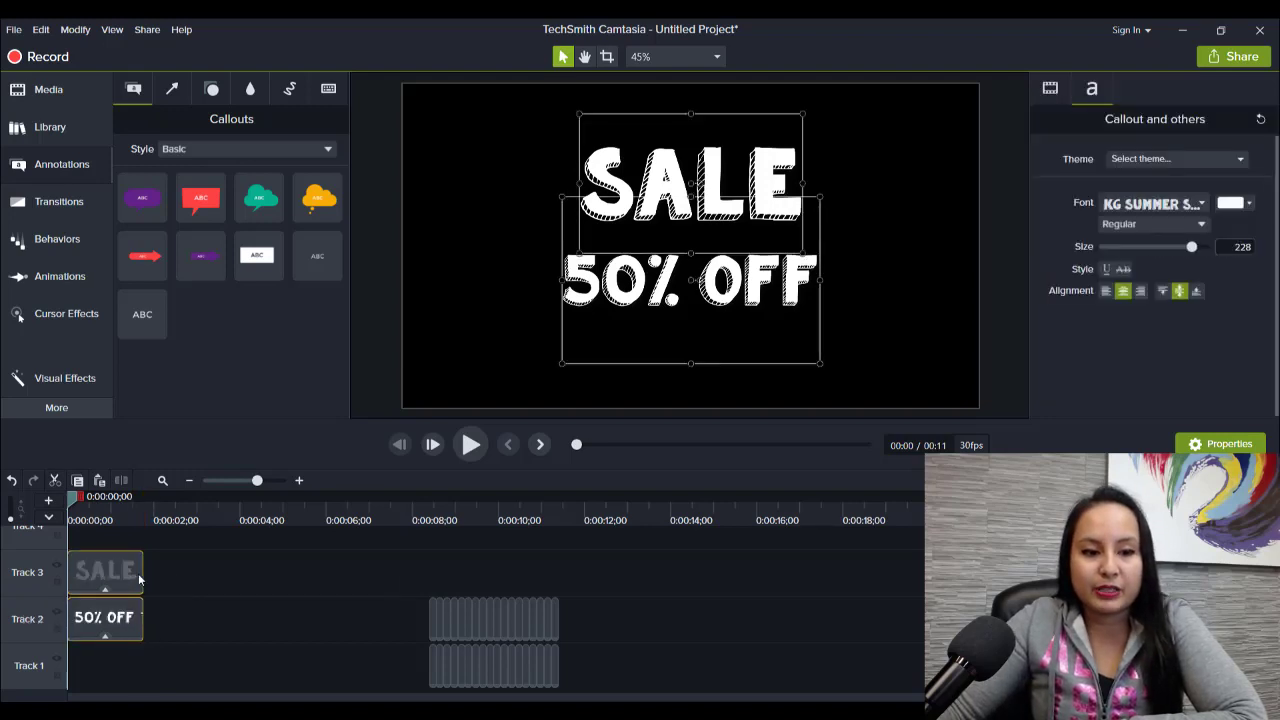
drag(142, 573, 245, 578)
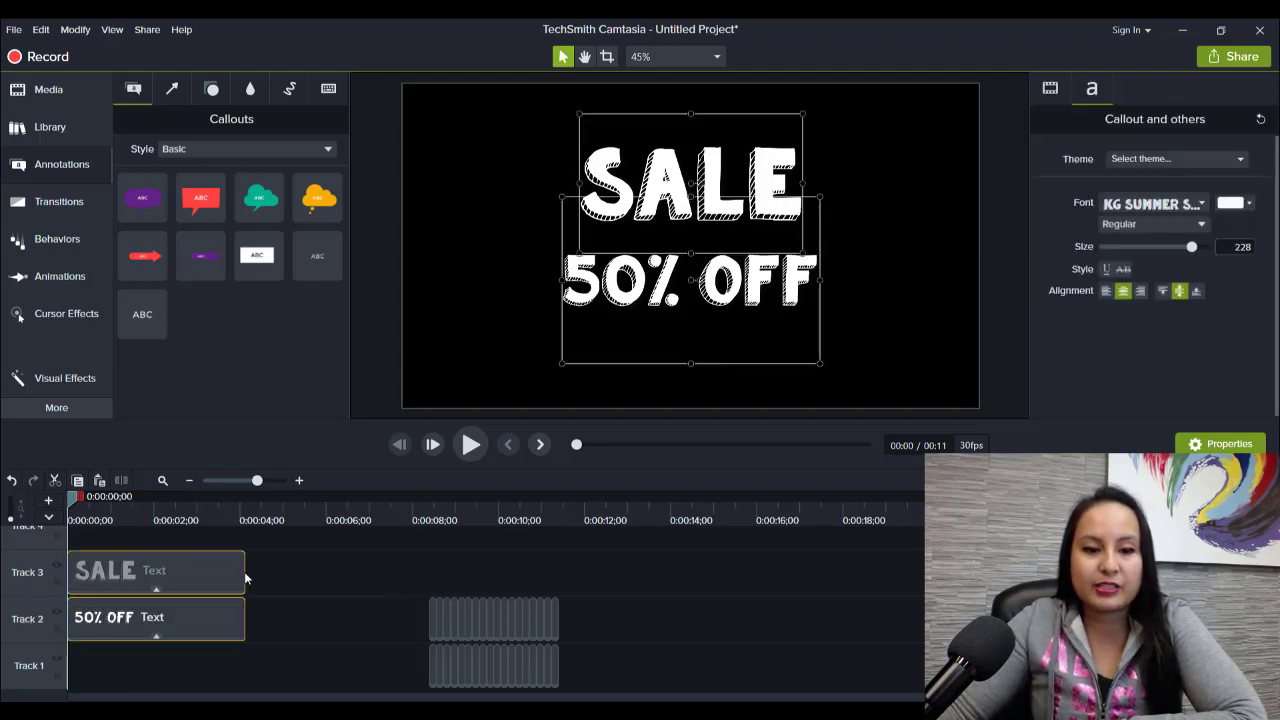
- Preview the white SALE / 50% OFF title and pause at about 0:03
click(471, 444)
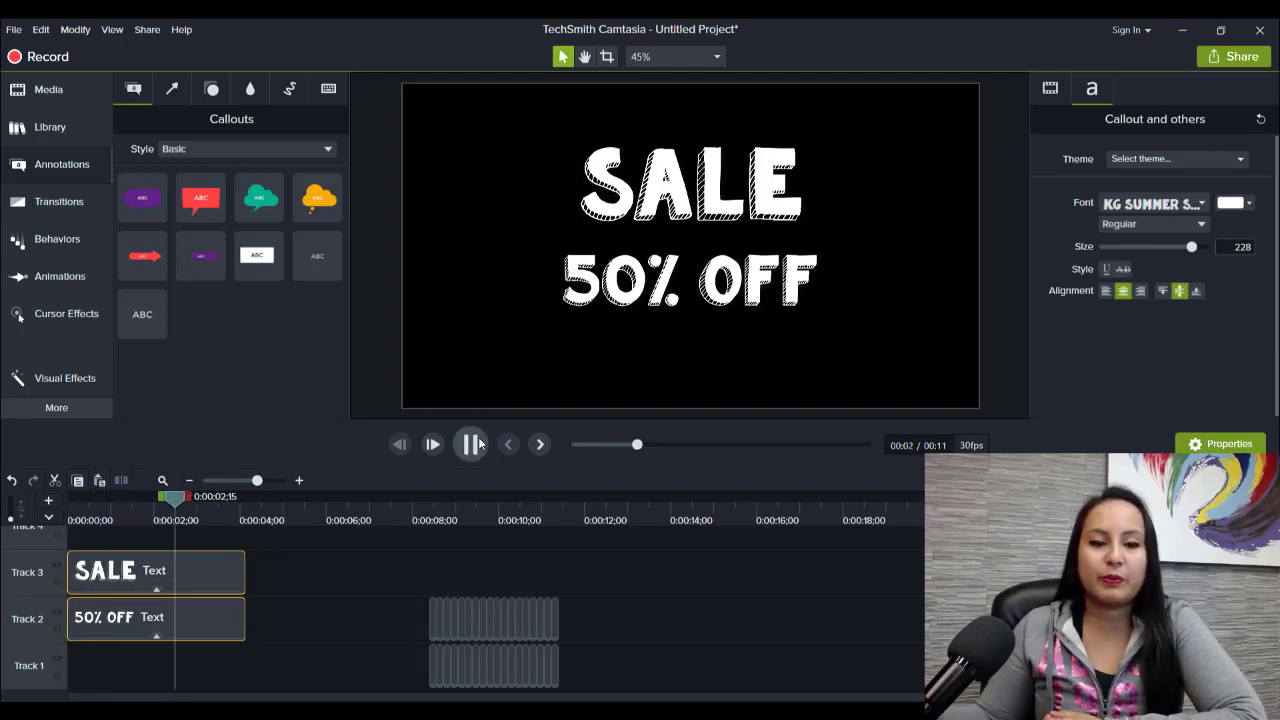
click(475, 444)
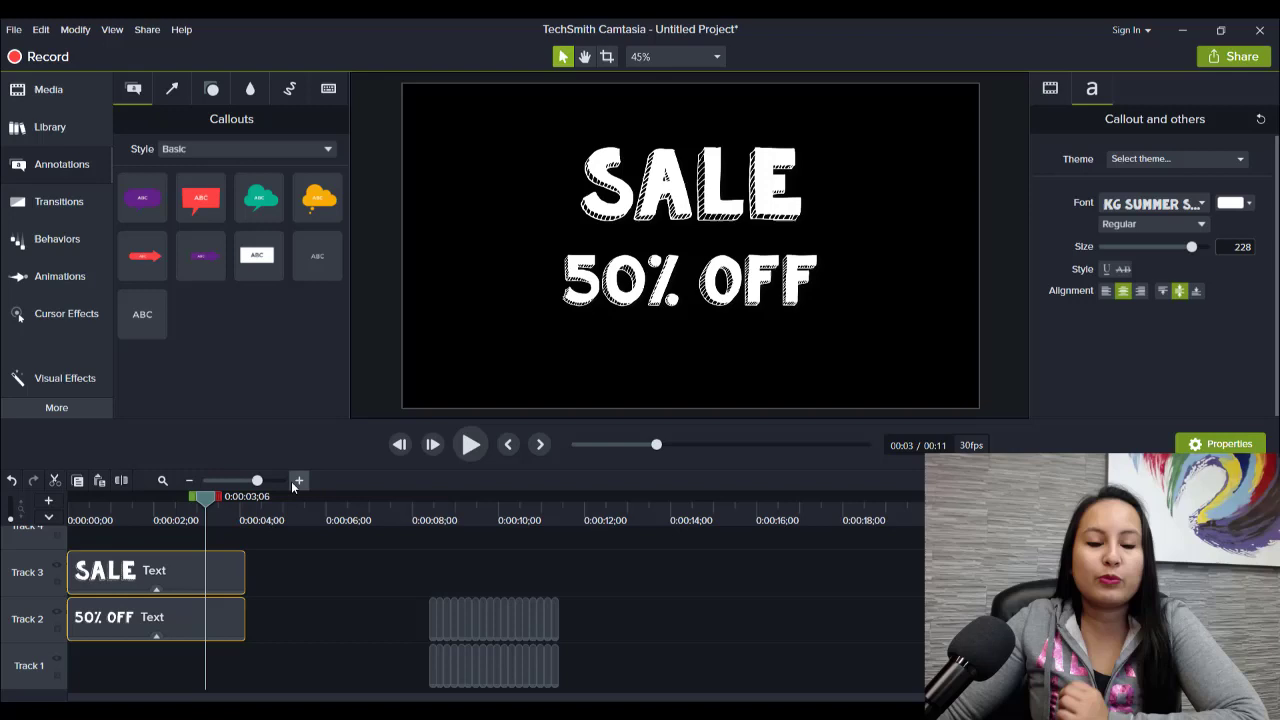
click(238, 579)
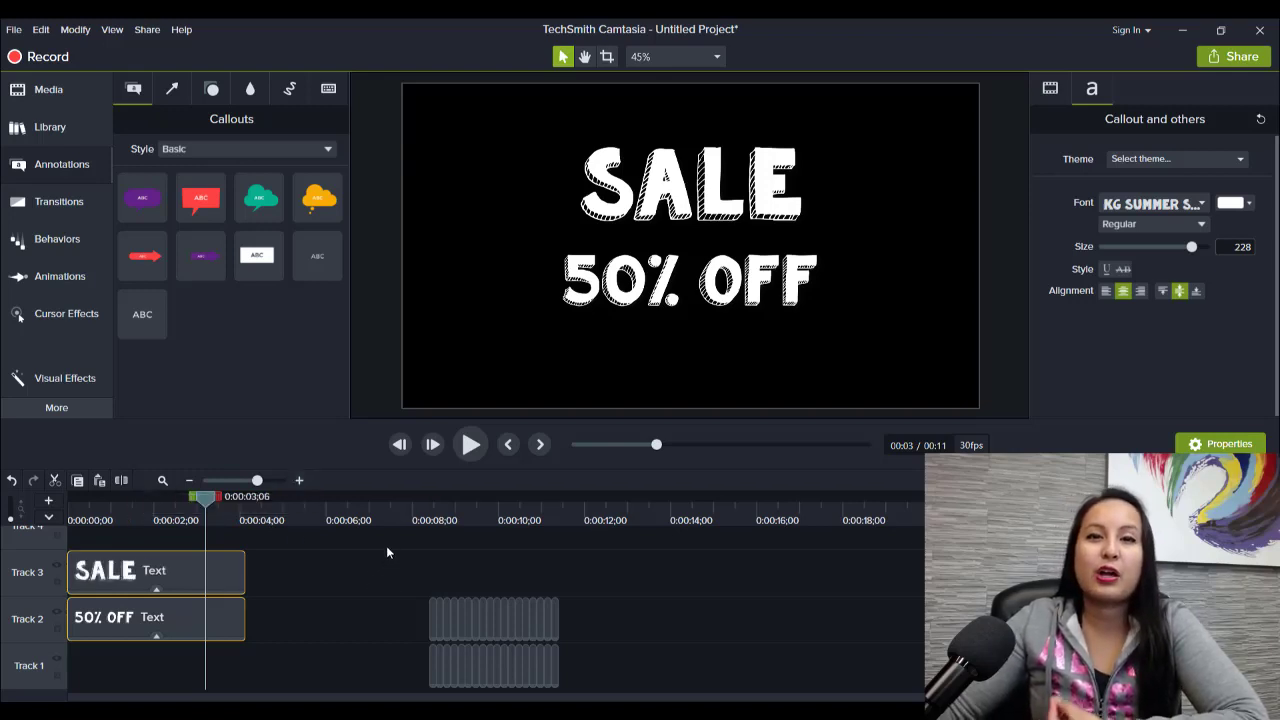
- Zoom into the timeline start and trim the SALE and 50% OFF clips to about five frames
click(297, 482)
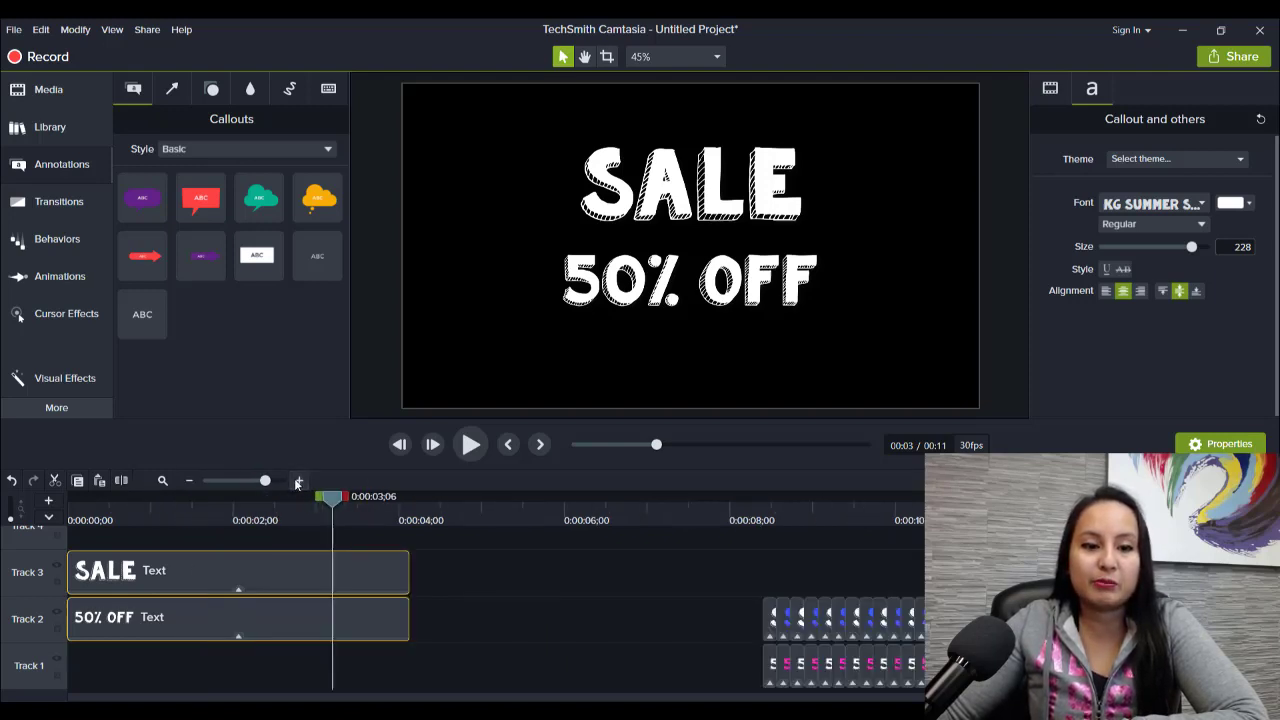
click(297, 482)
click(297, 482)
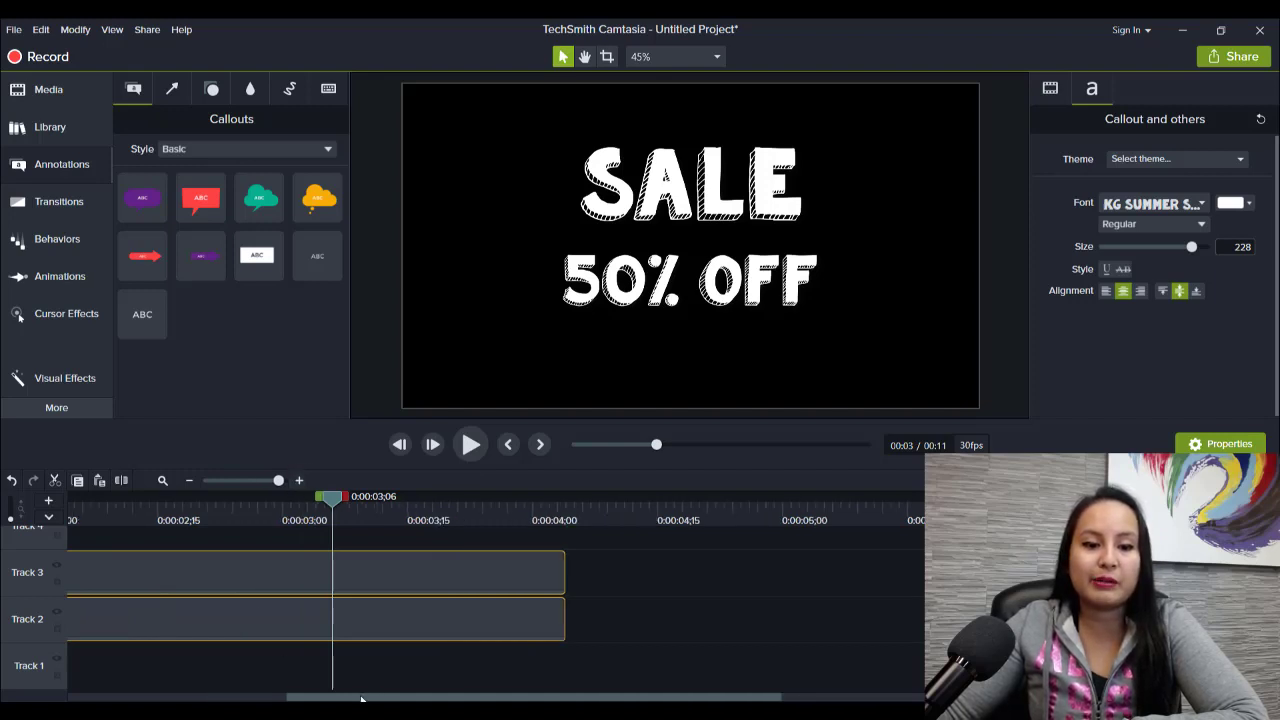
scroll(495, 610, left, 5)
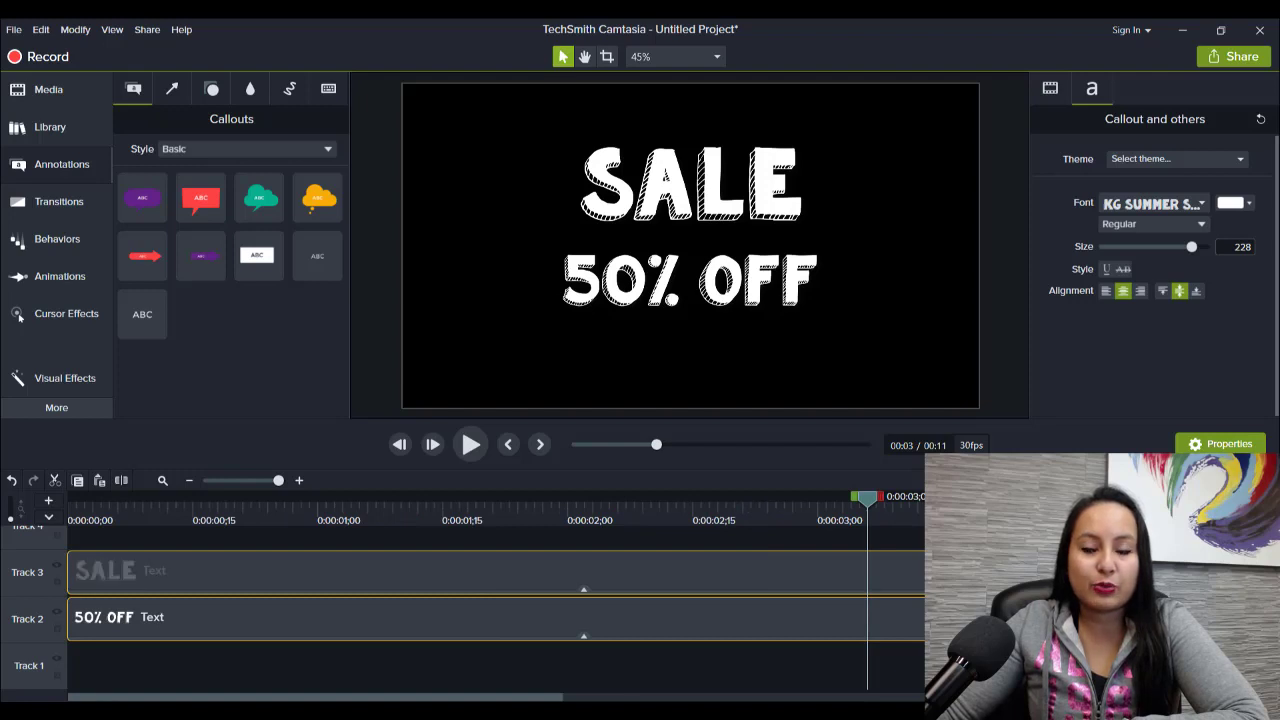
drag(1005, 648, 108, 650)
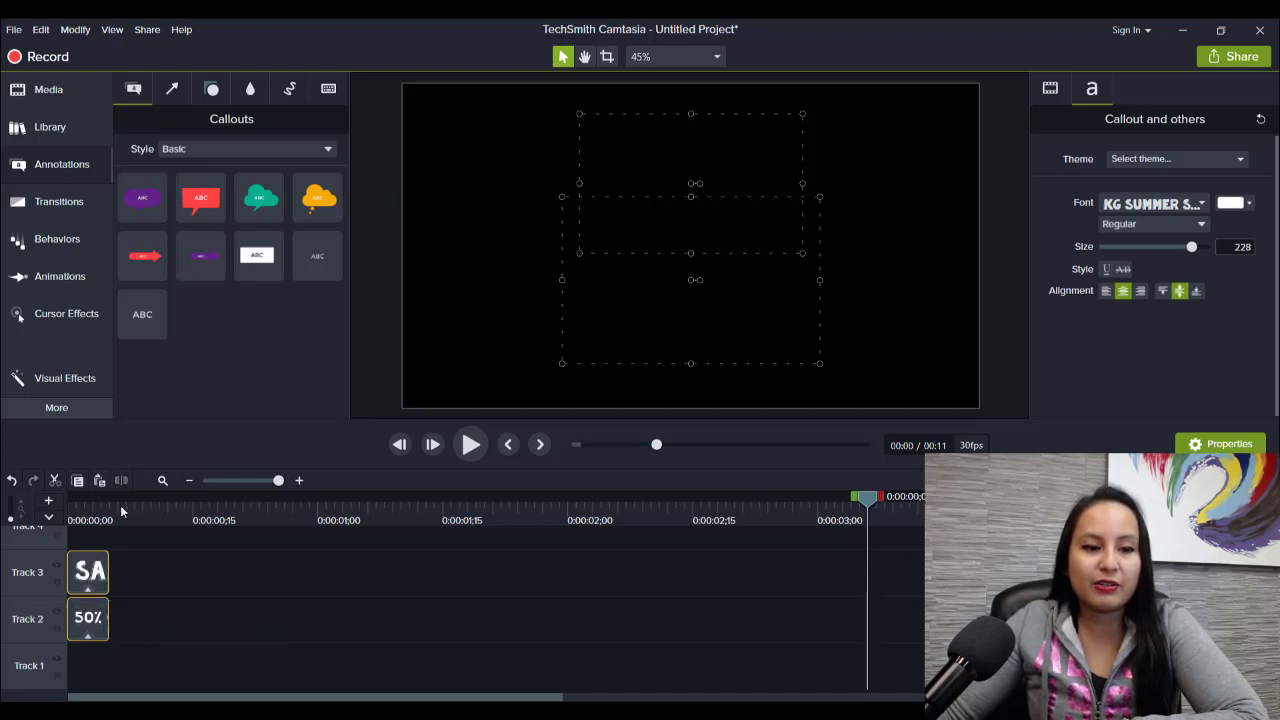
- Play the trimmed title from the start to check it, returning the playhead to 0:00
drag(120, 505, 167, 560)
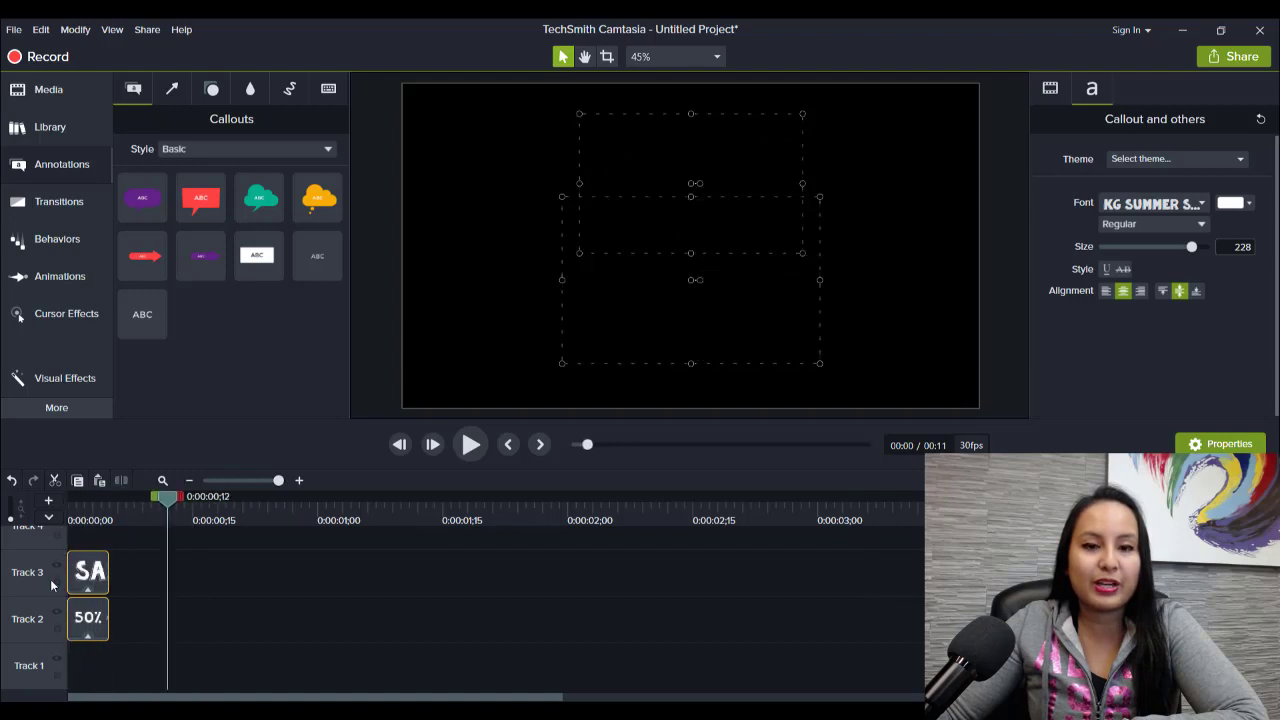
mouse_move(50, 579)
mouse_down()
mouse_move(172, 558)
mouse_move(26, 572)
mouse_up()
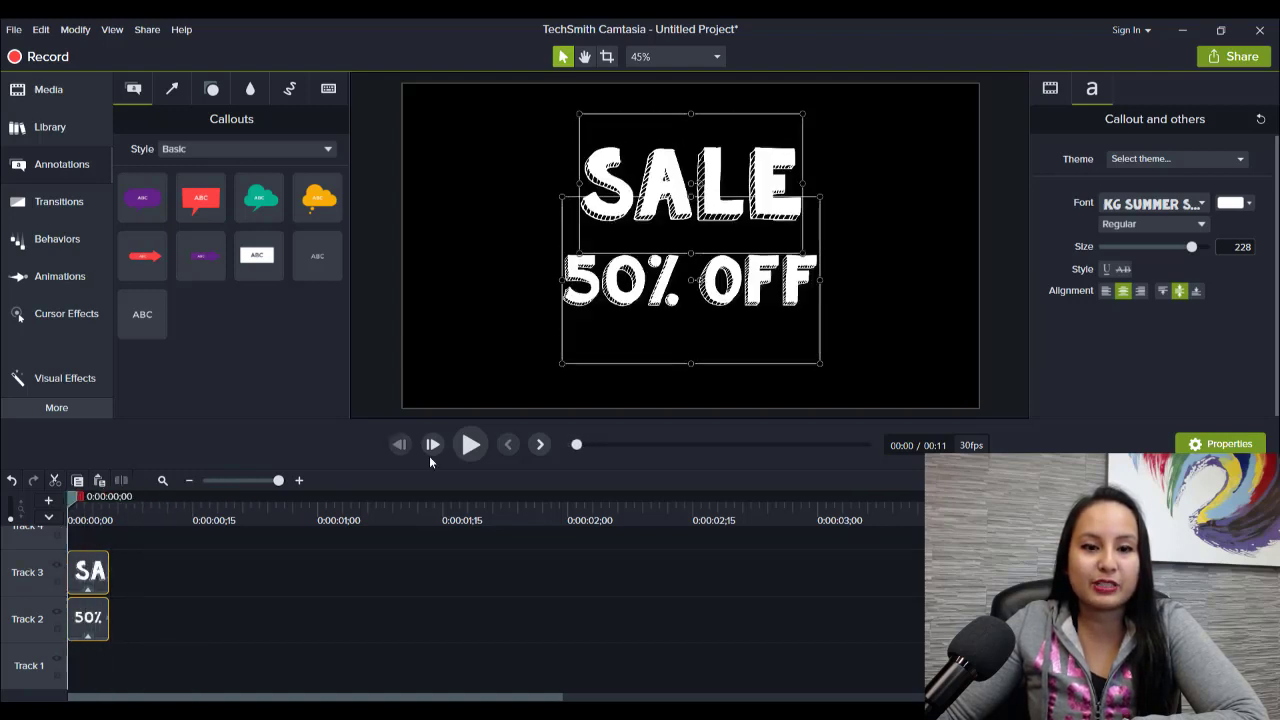
click(472, 449)
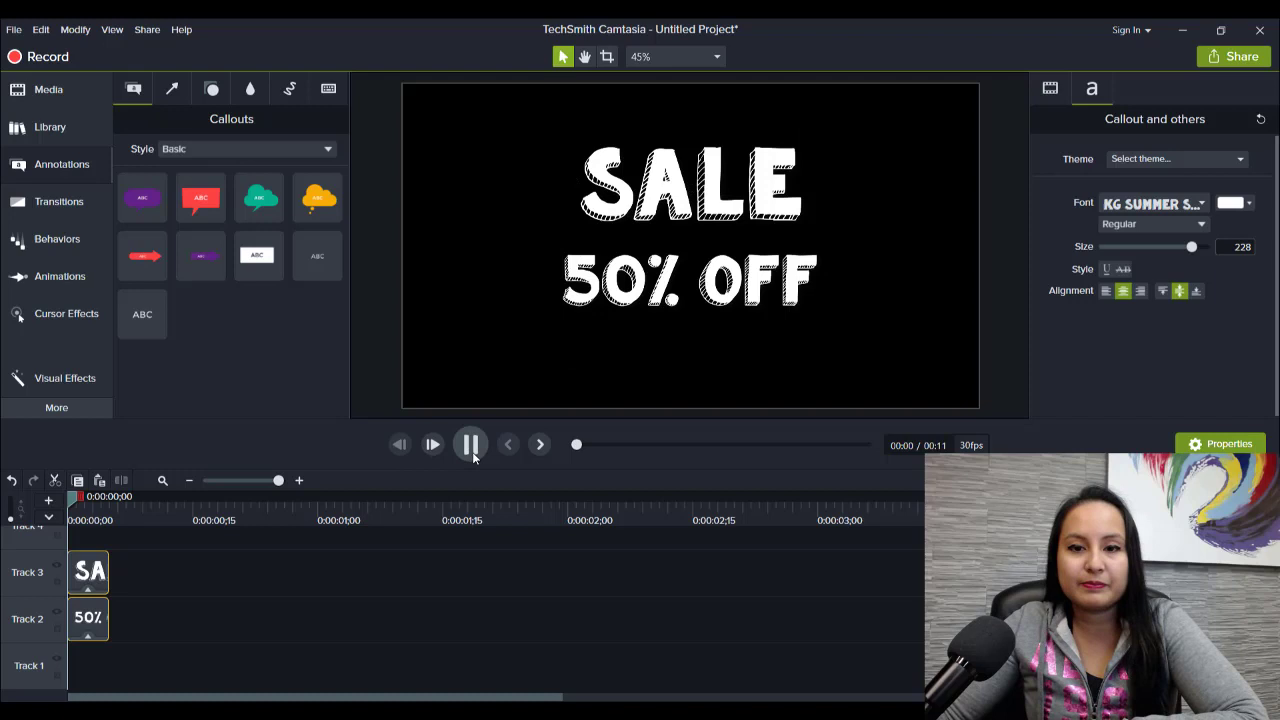
click(472, 452)
drag(101, 528, 30, 530)
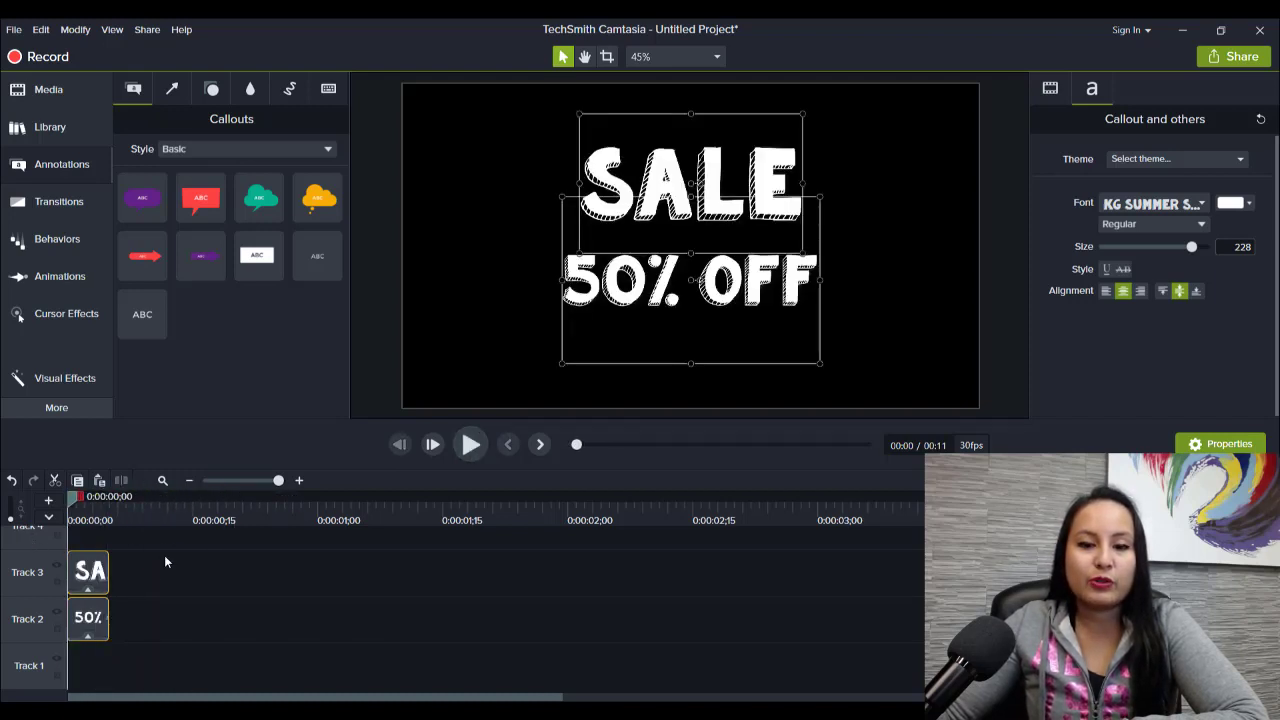
- Copy both short text clips so a second SALE and 50% OFF pair follows the originals
drag(138, 572, 55, 628)
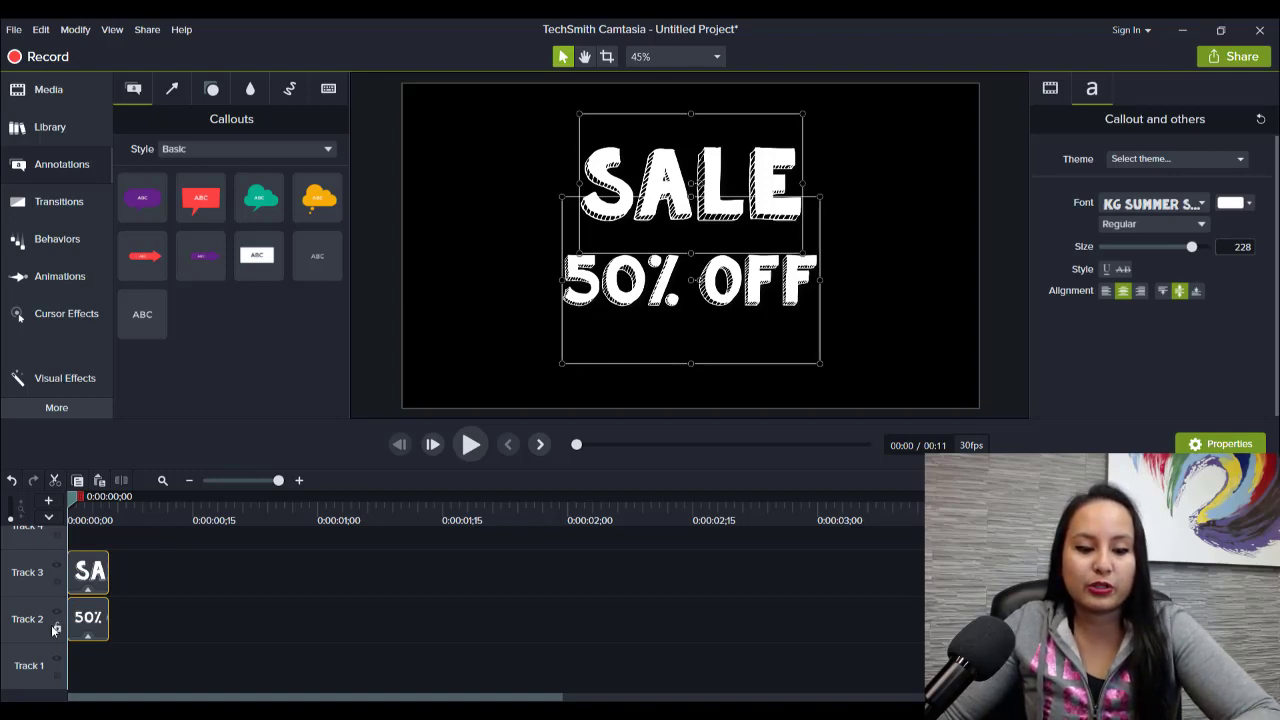
drag(88, 622, 115, 623)
click(168, 585)
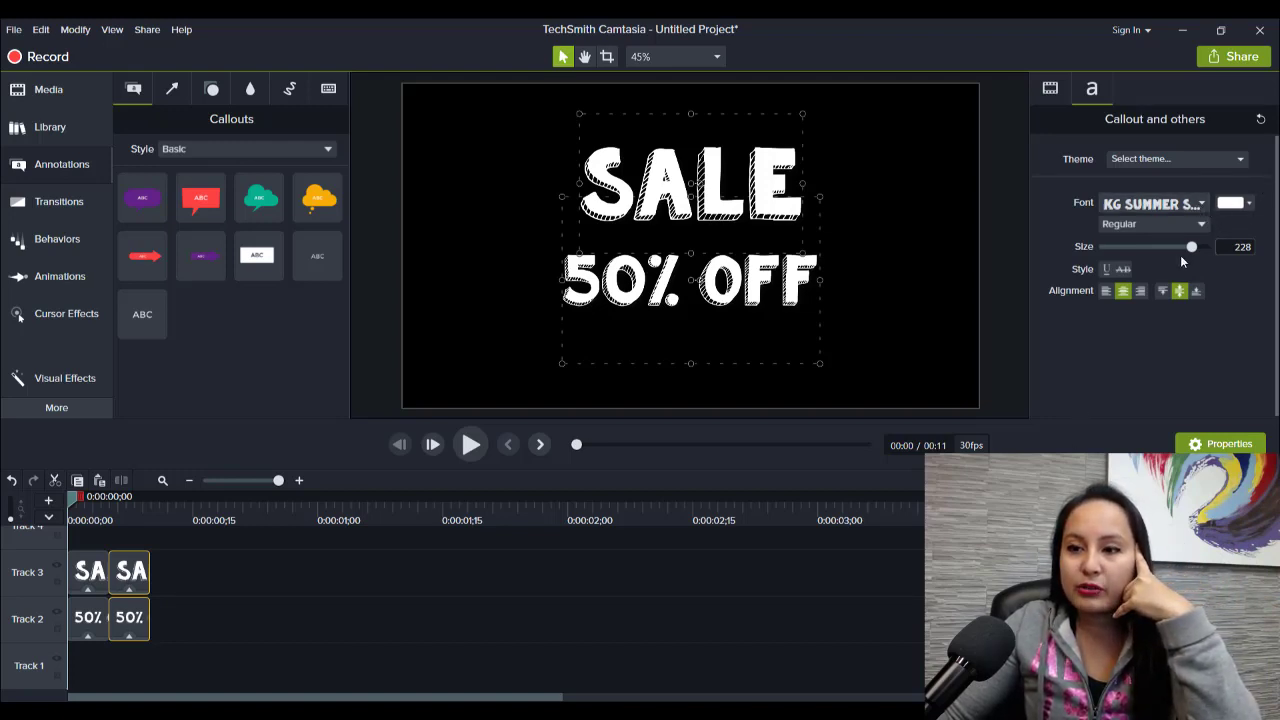
- Make the second SALE clip's text green via the Properties font colour
click(152, 573)
click(138, 571)
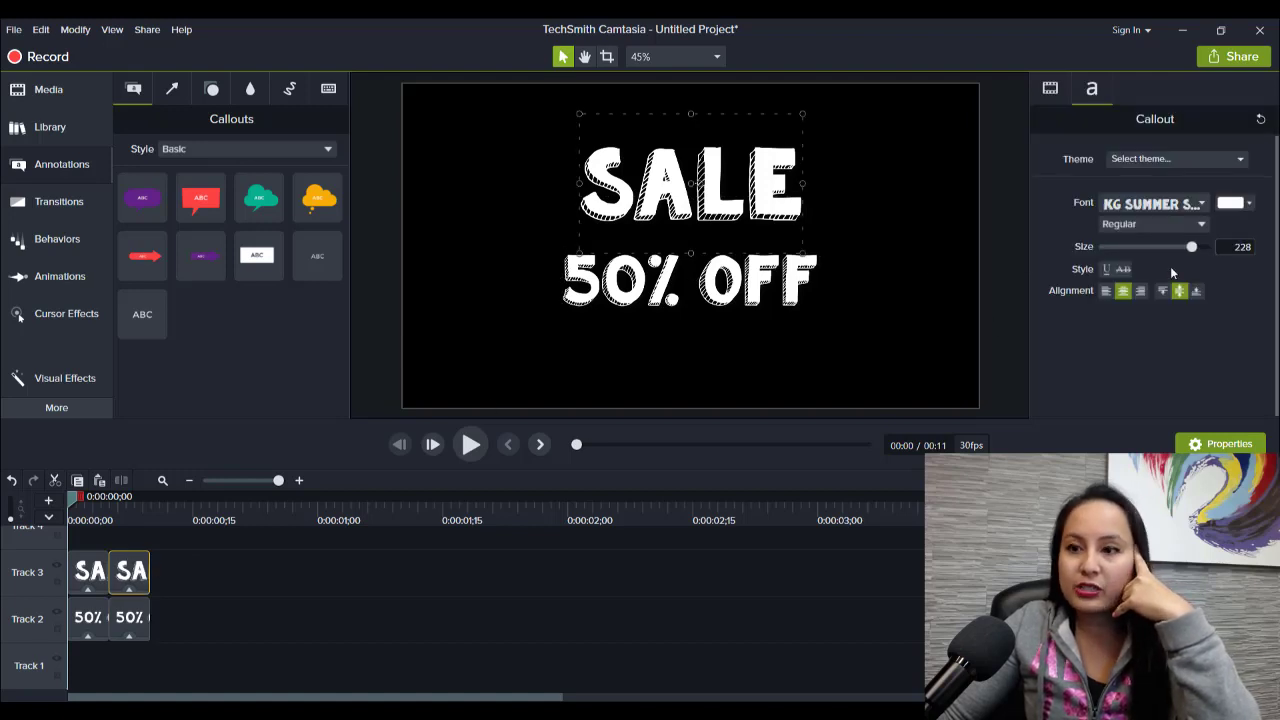
click(1247, 206)
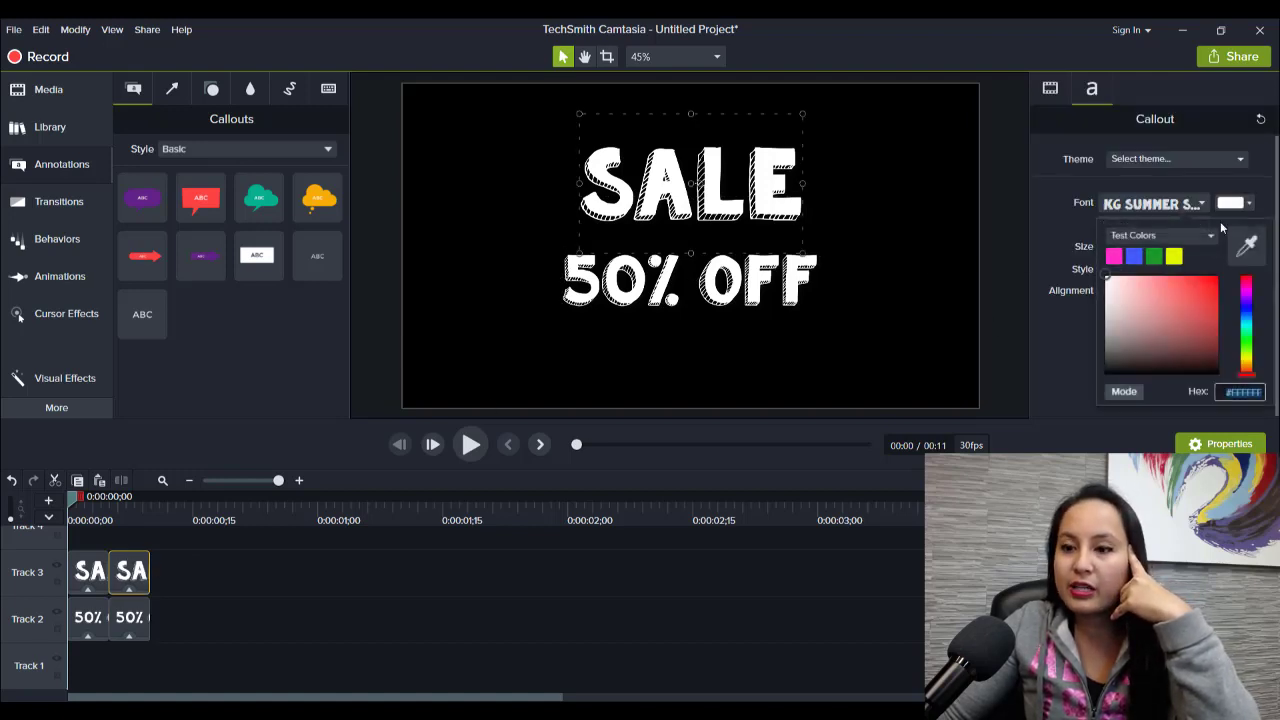
click(1152, 263)
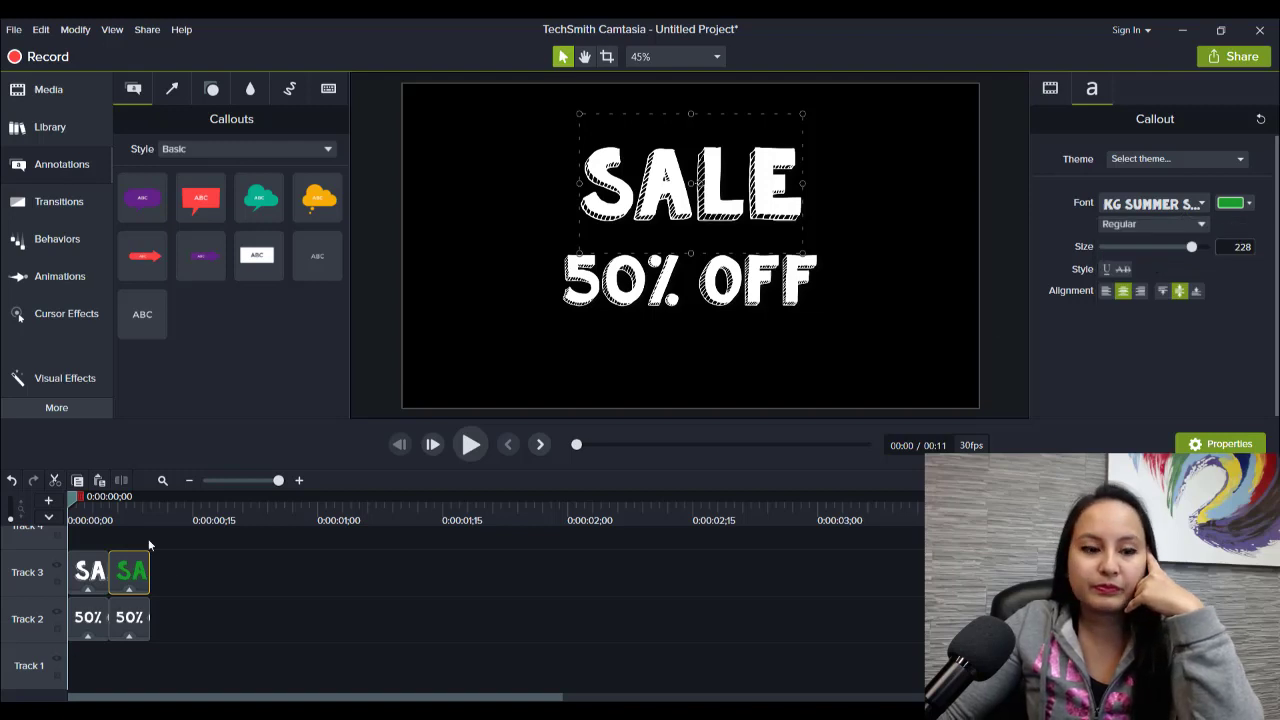
- Make the second 50% OFF clip's text red (#FF0707)
click(117, 521)
drag(117, 521, 125, 521)
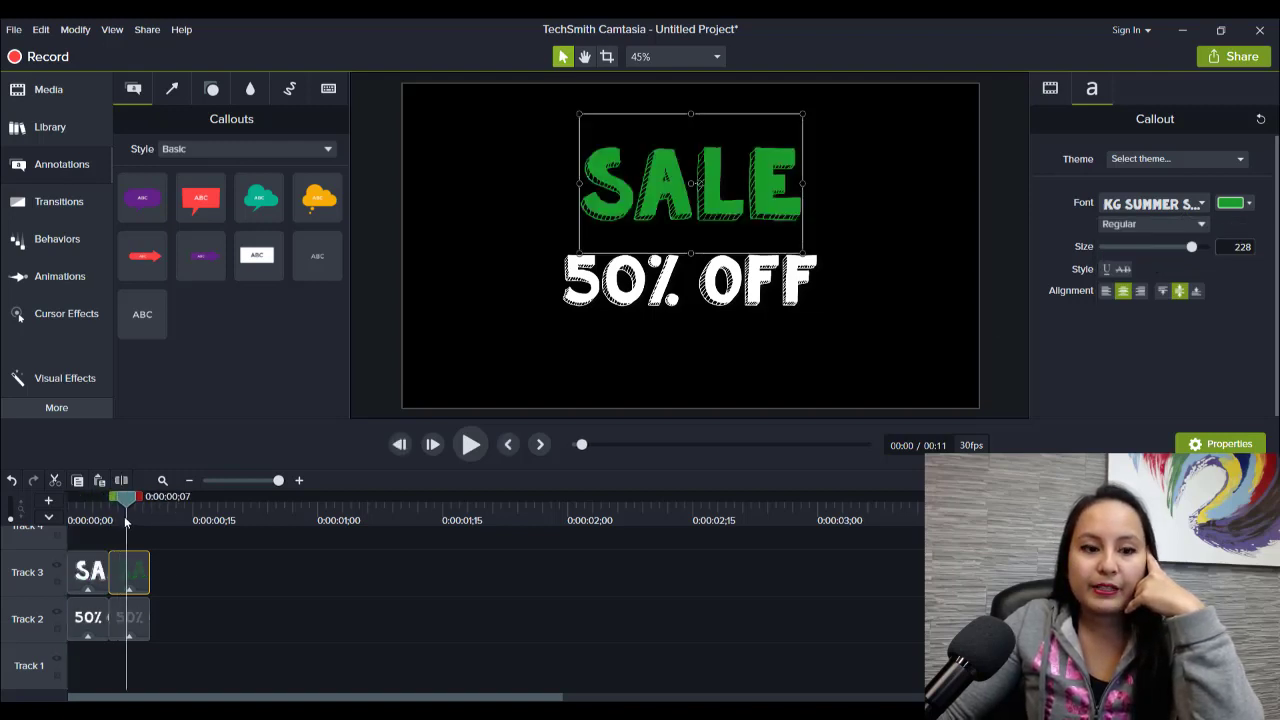
click(143, 624)
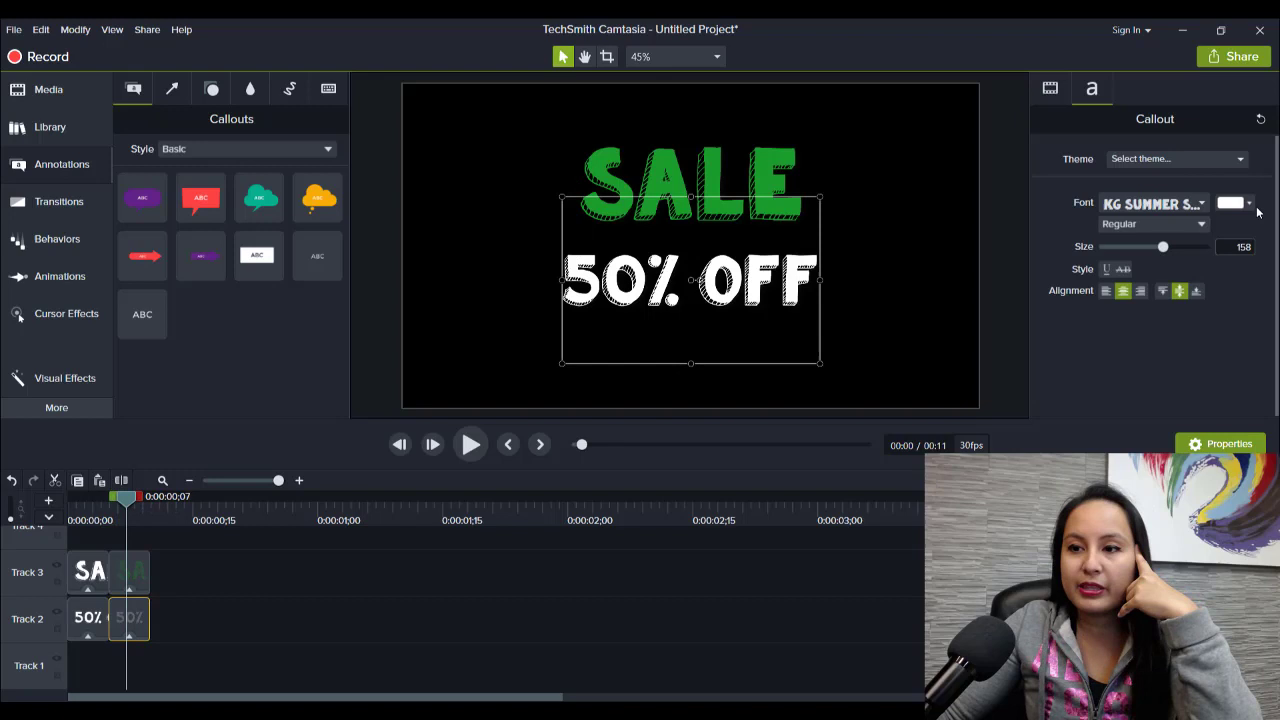
click(1249, 204)
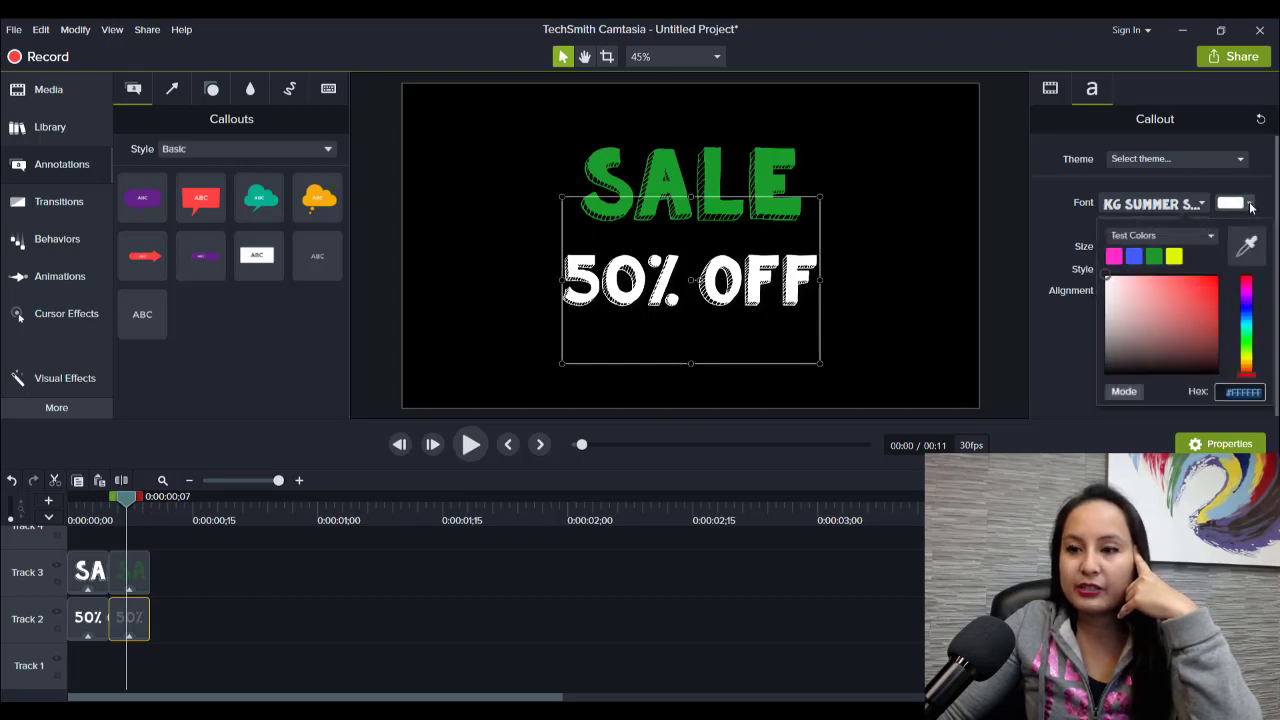
click(1213, 287)
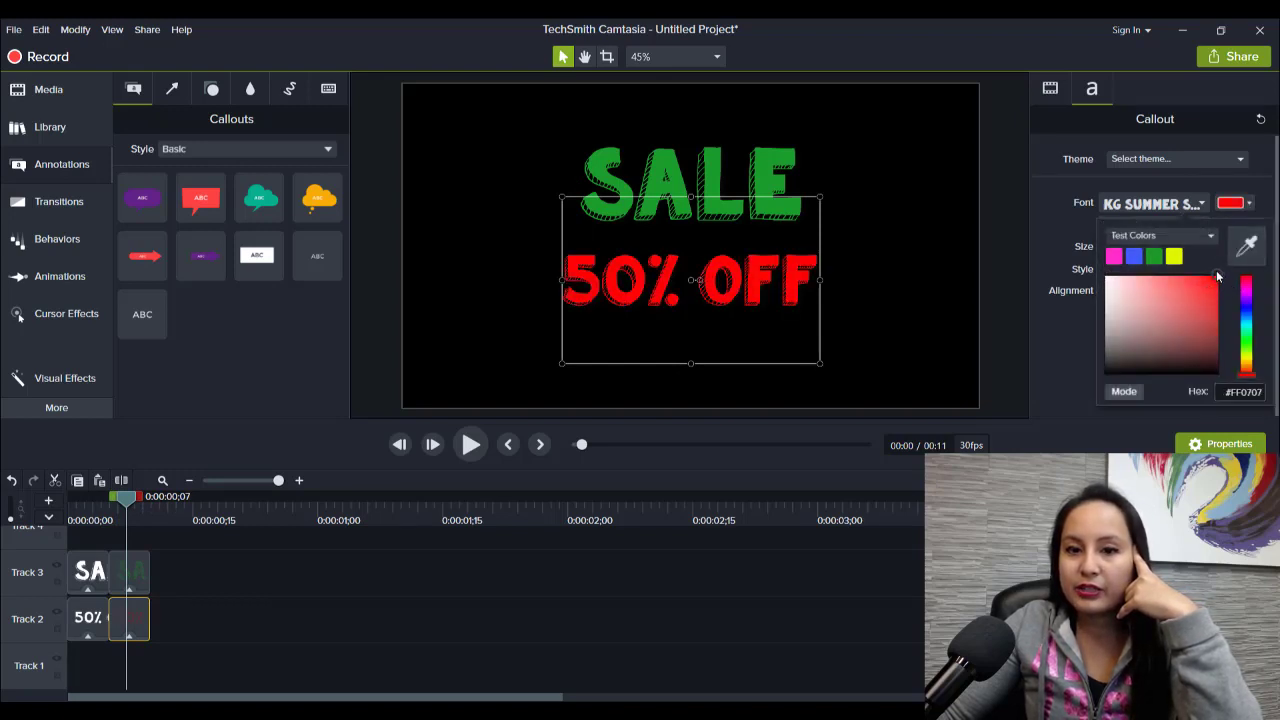
click(210, 585)
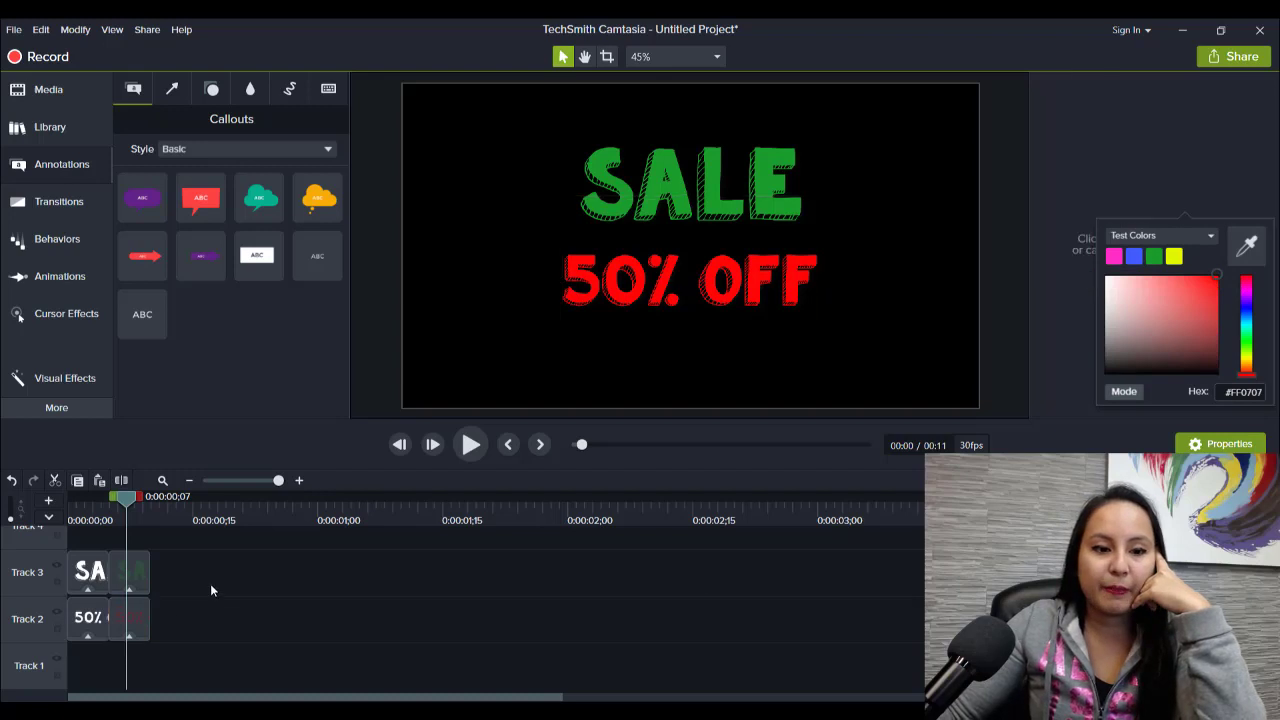
- Play the flashing title preview from the start of the timeline
drag(102, 521, 48, 538)
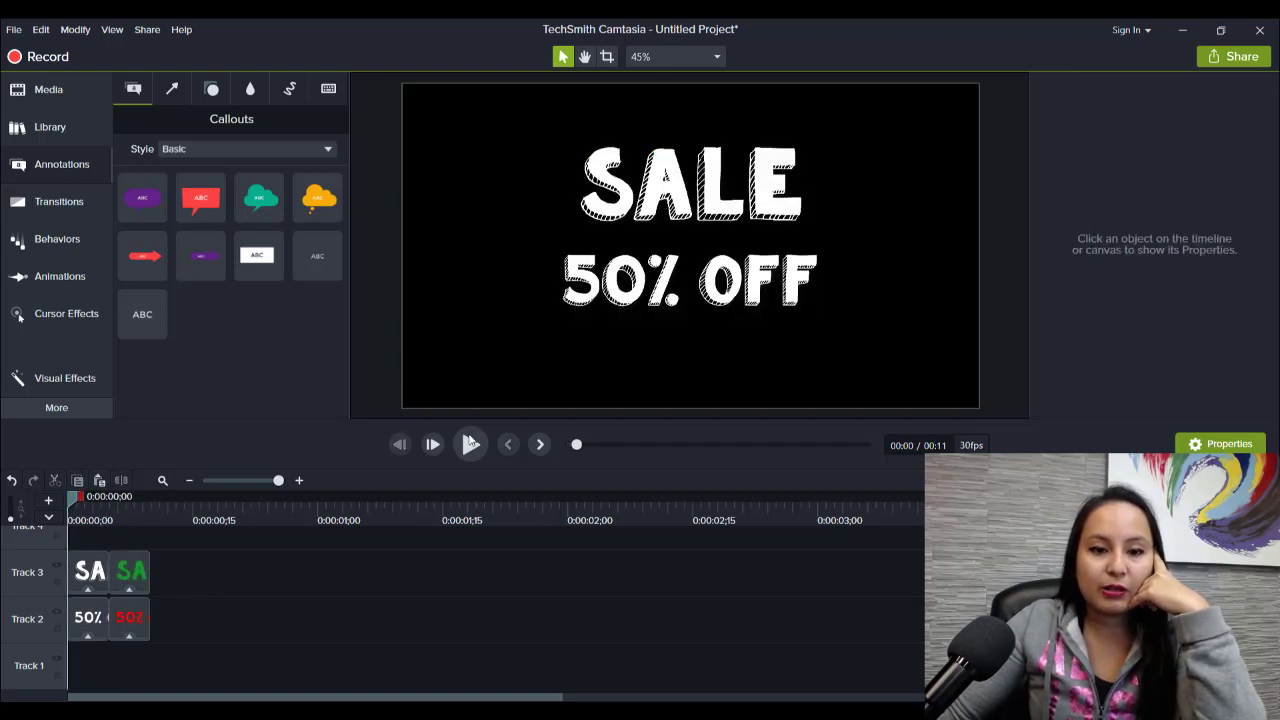
click(470, 443)
key(space)
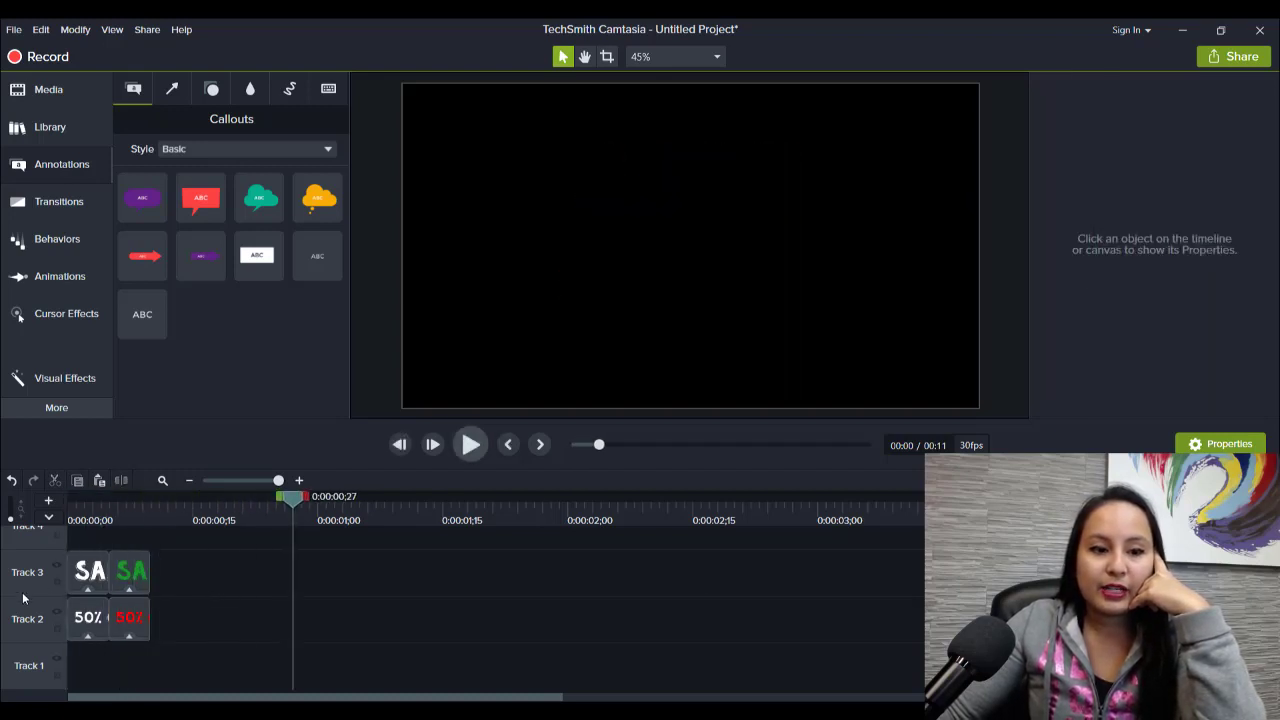
- Trim the white and green/red SALE and 50% OFF clips to about three frames, back to back
drag(77, 538, 69, 641)
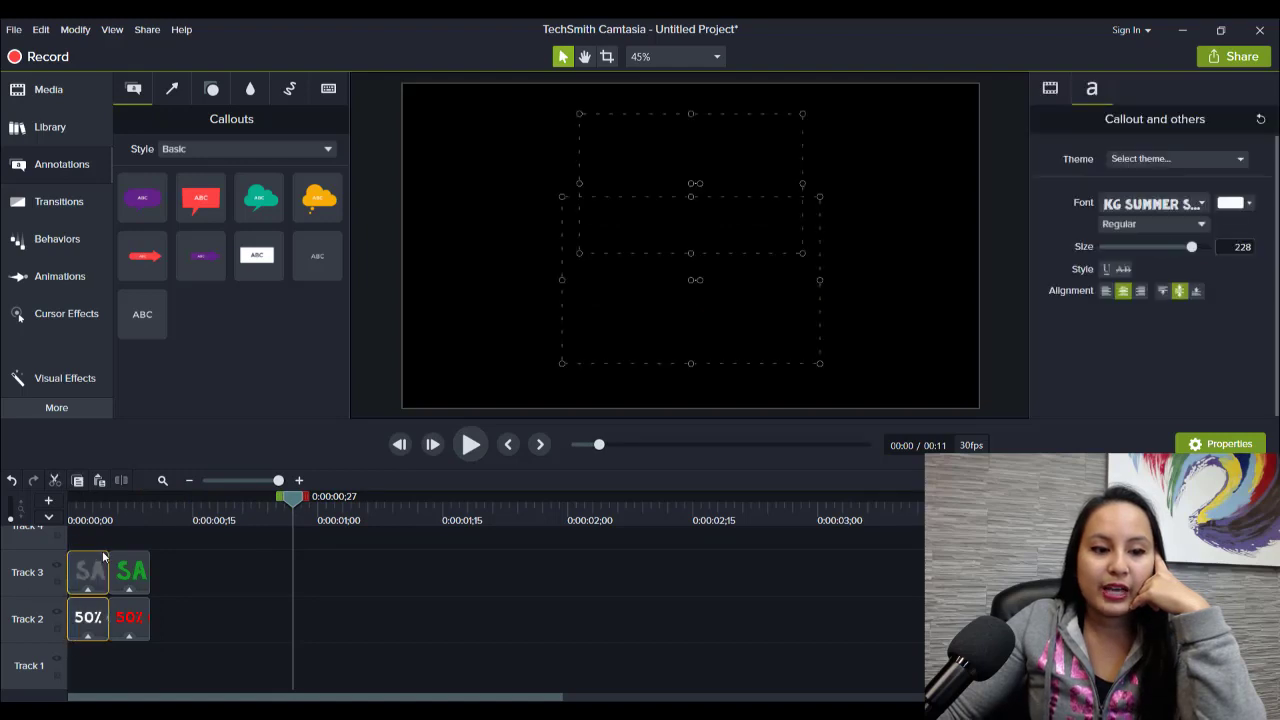
mouse_move(104, 566)
mouse_down()
mouse_move(82, 570)
mouse_move(131, 572)
mouse_move(117, 572)
mouse_up()
click(155, 580)
click(132, 572)
click(73, 518)
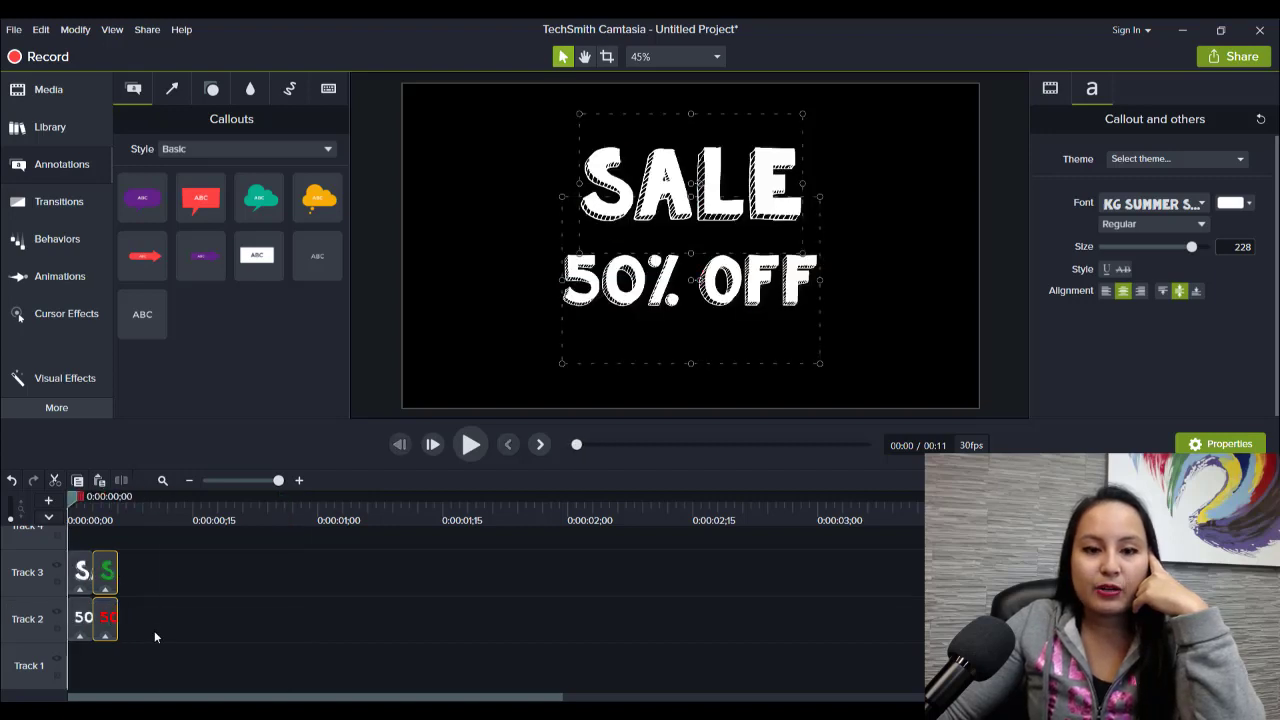
- Copy the four white and coloured text clips and paste them right after the originals on Tracks 3 and 2
drag(152, 632, 88, 556)
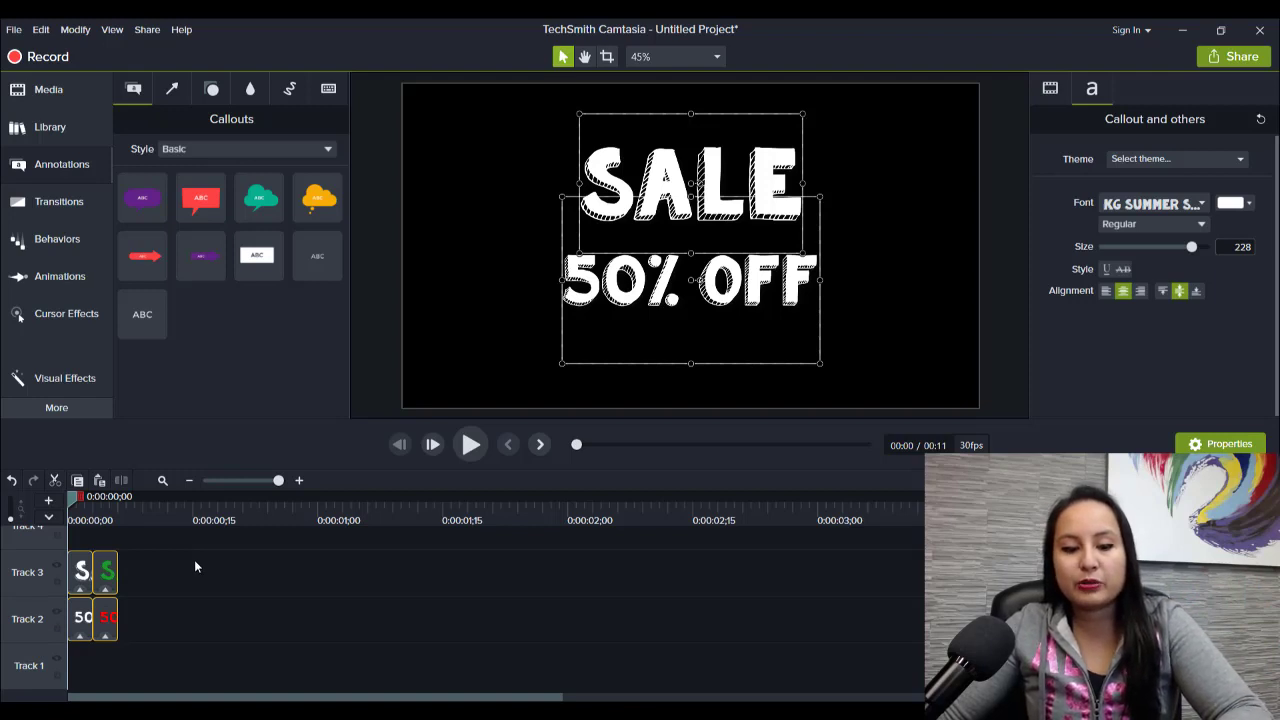
click(125, 518)
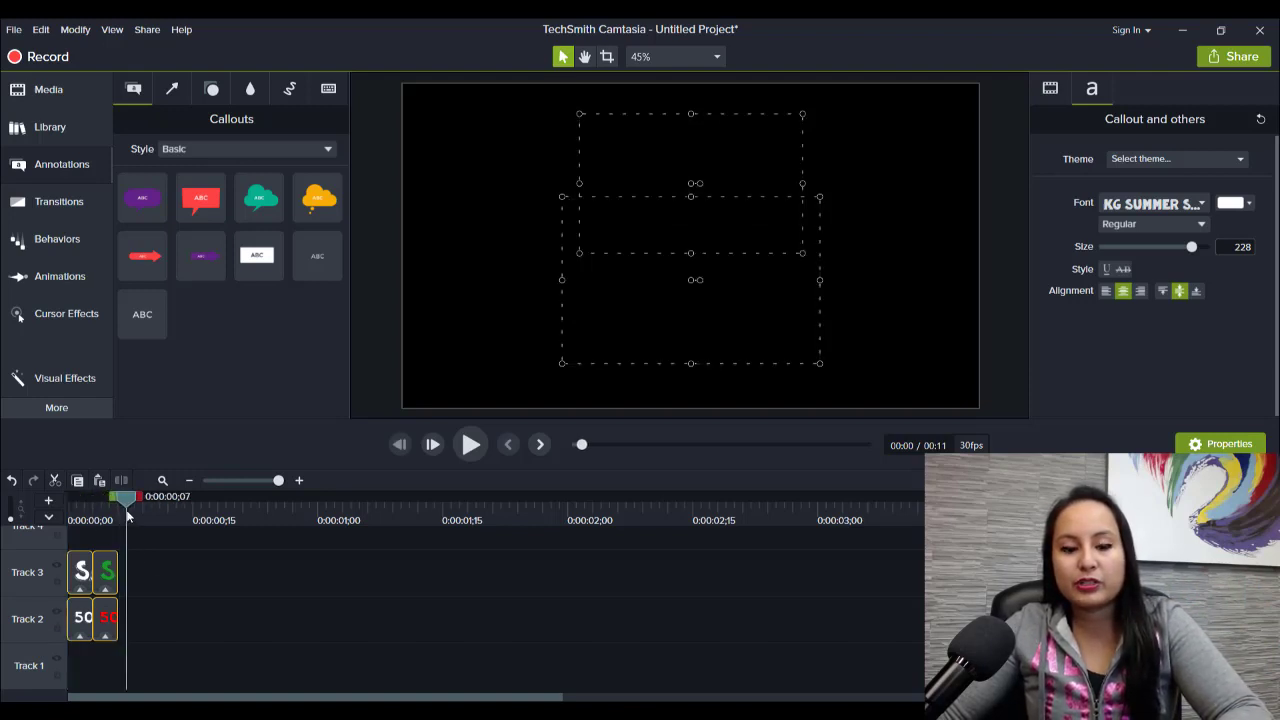
key(ctrl+v)
drag(133, 620, 124, 571)
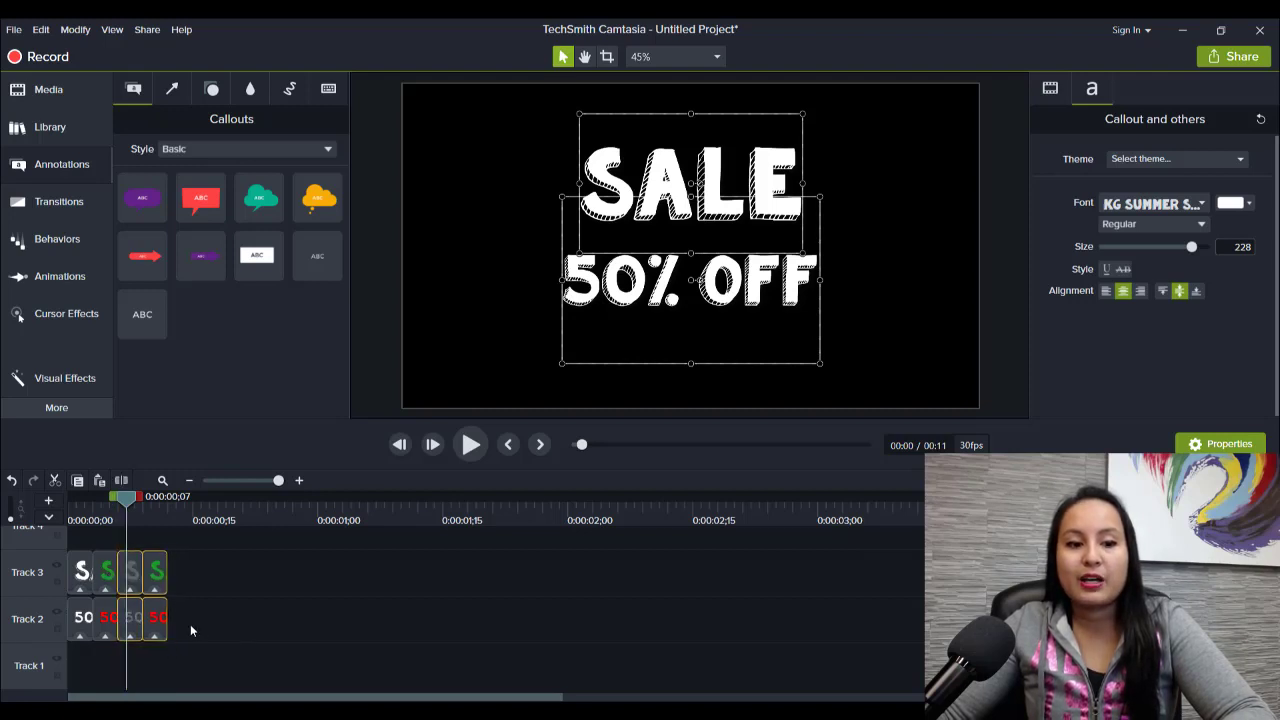
- Select all eight clips and paste another copy at the end of the sequence
drag(229, 619, 40, 572)
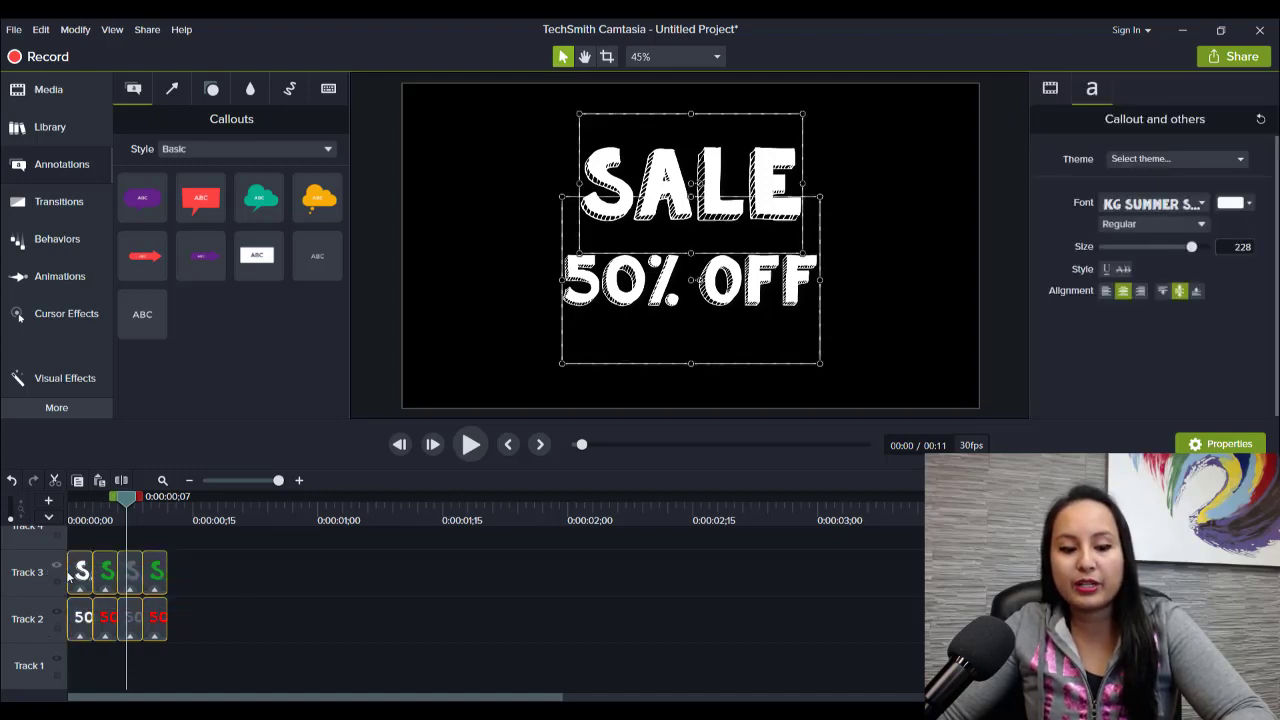
click(174, 519)
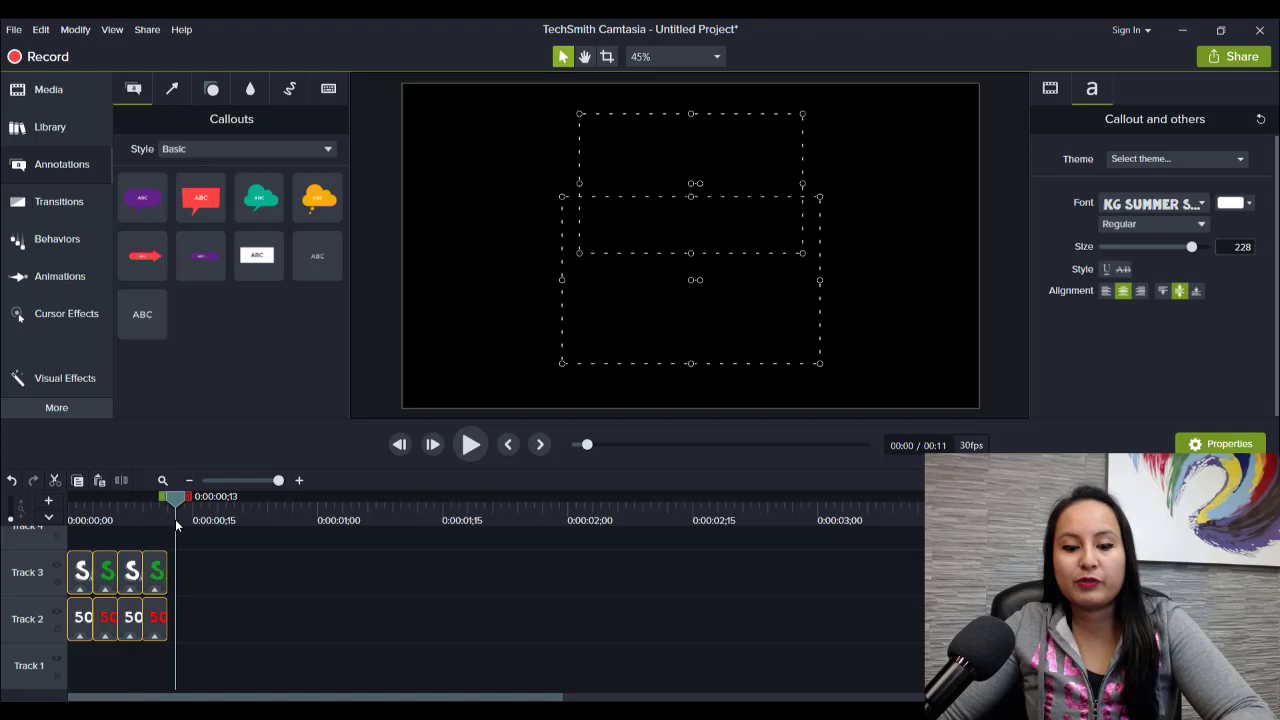
key(ctrl+v)
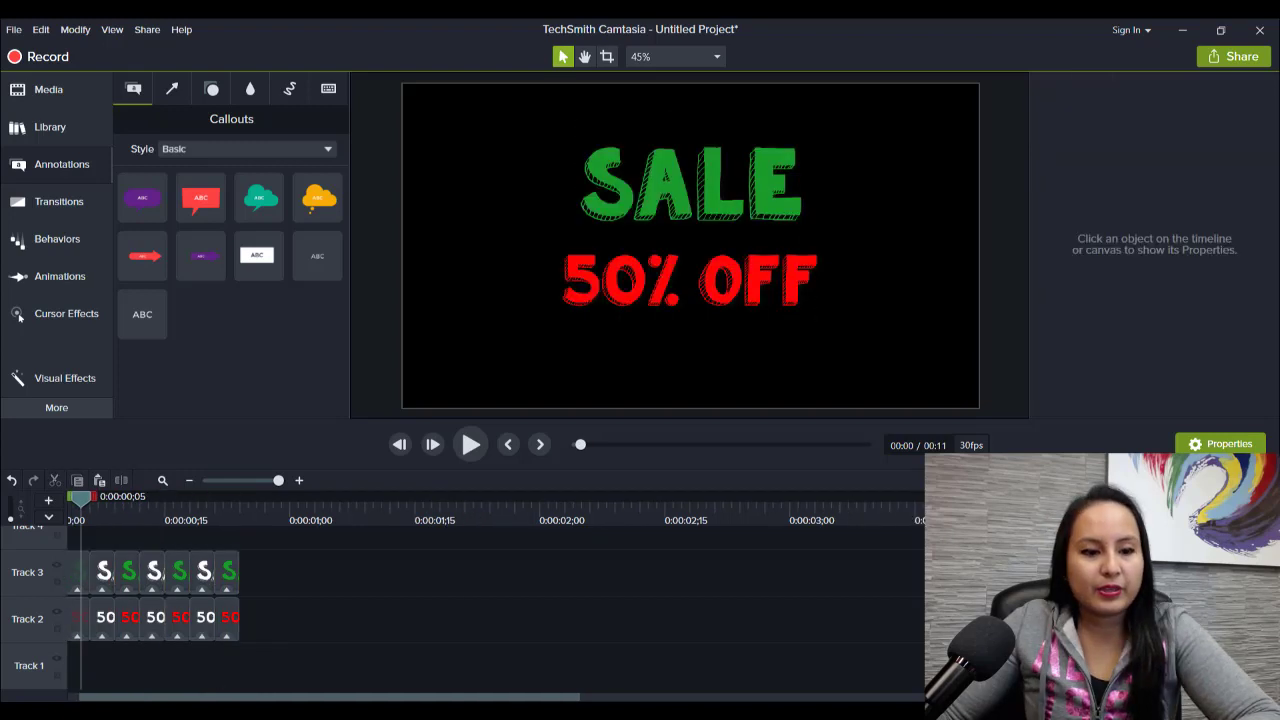
- Paste a copy of all the alternating text clips after the existing ones on Tracks 3 and 2
drag(166, 700, 40, 702)
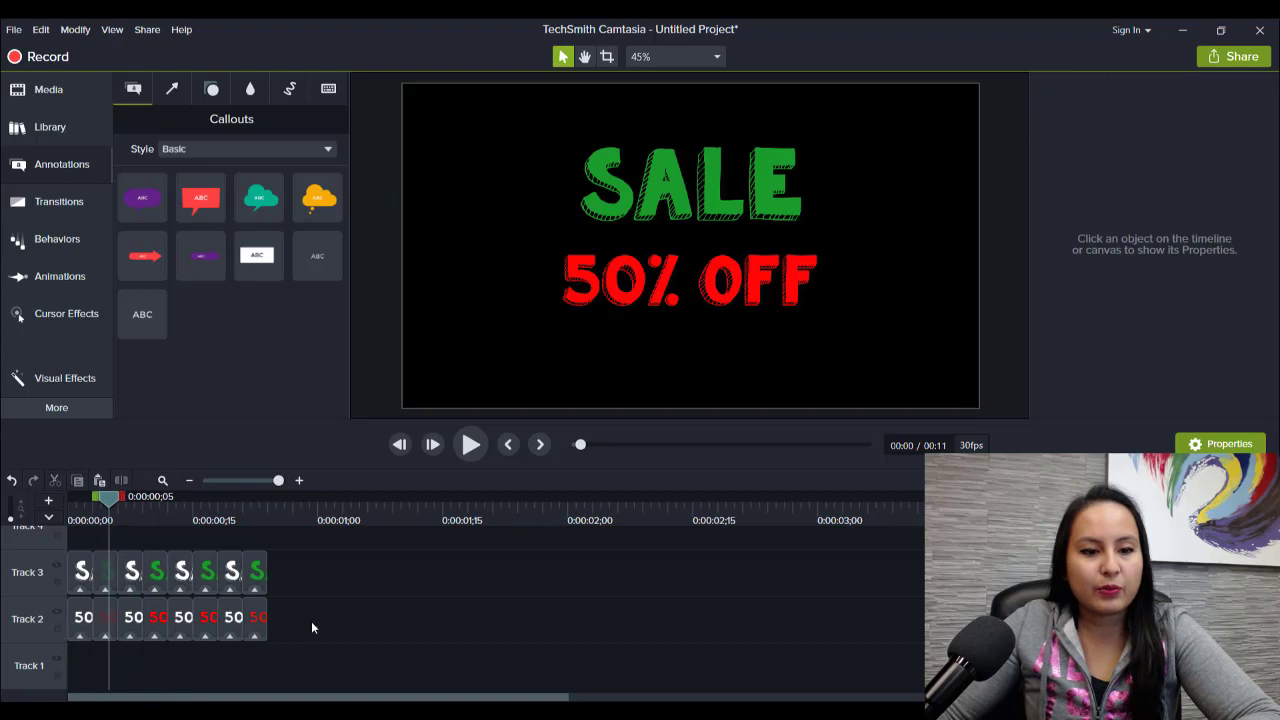
drag(311, 621, 77, 587)
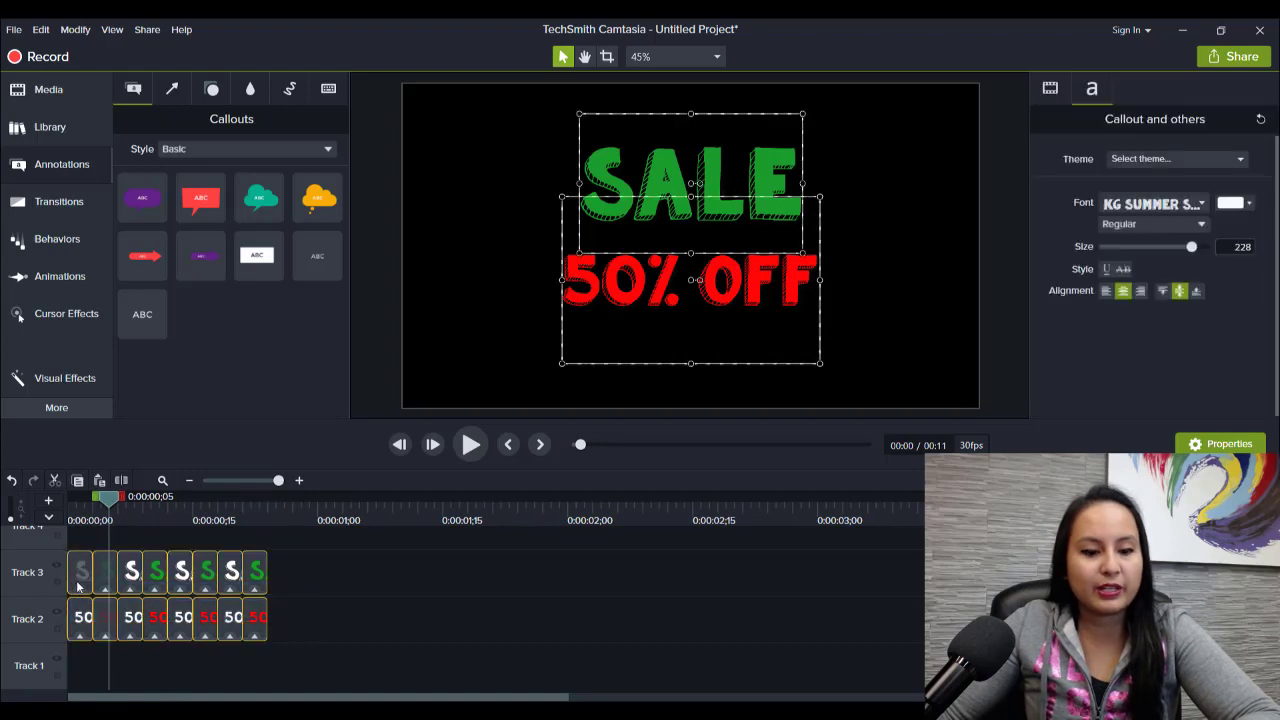
drag(282, 512, 274, 513)
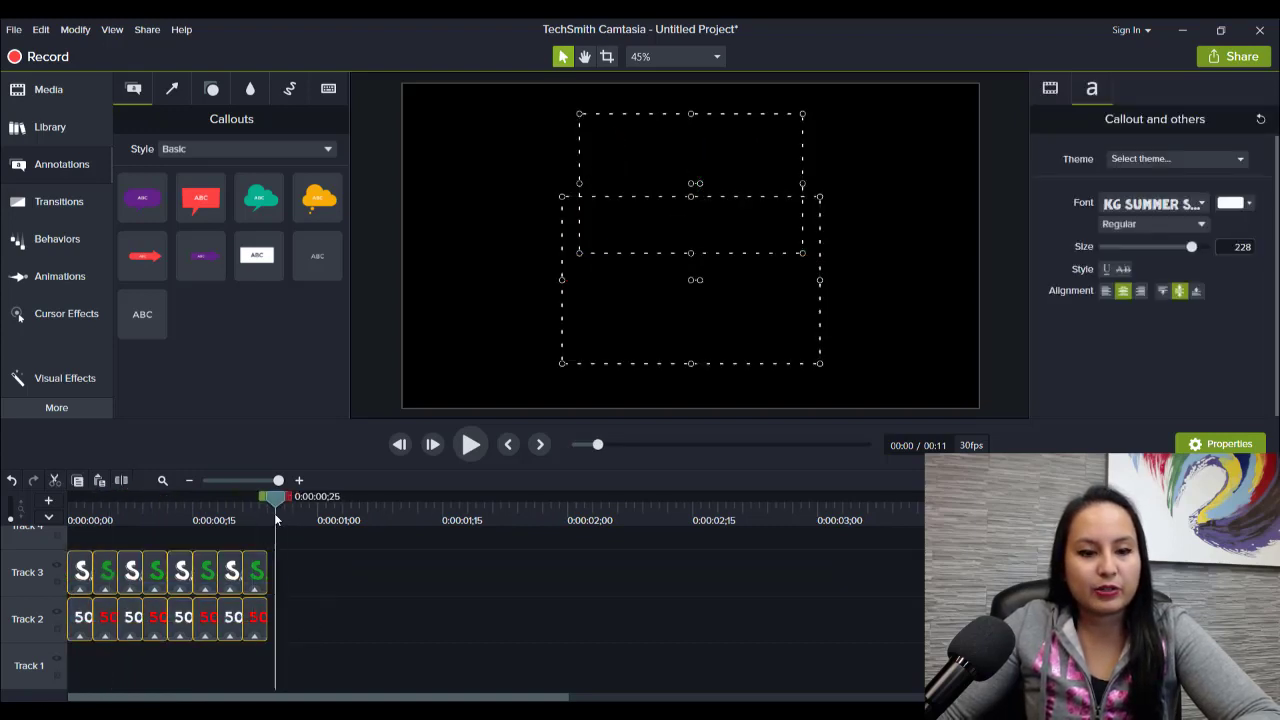
key(ctrl+v)
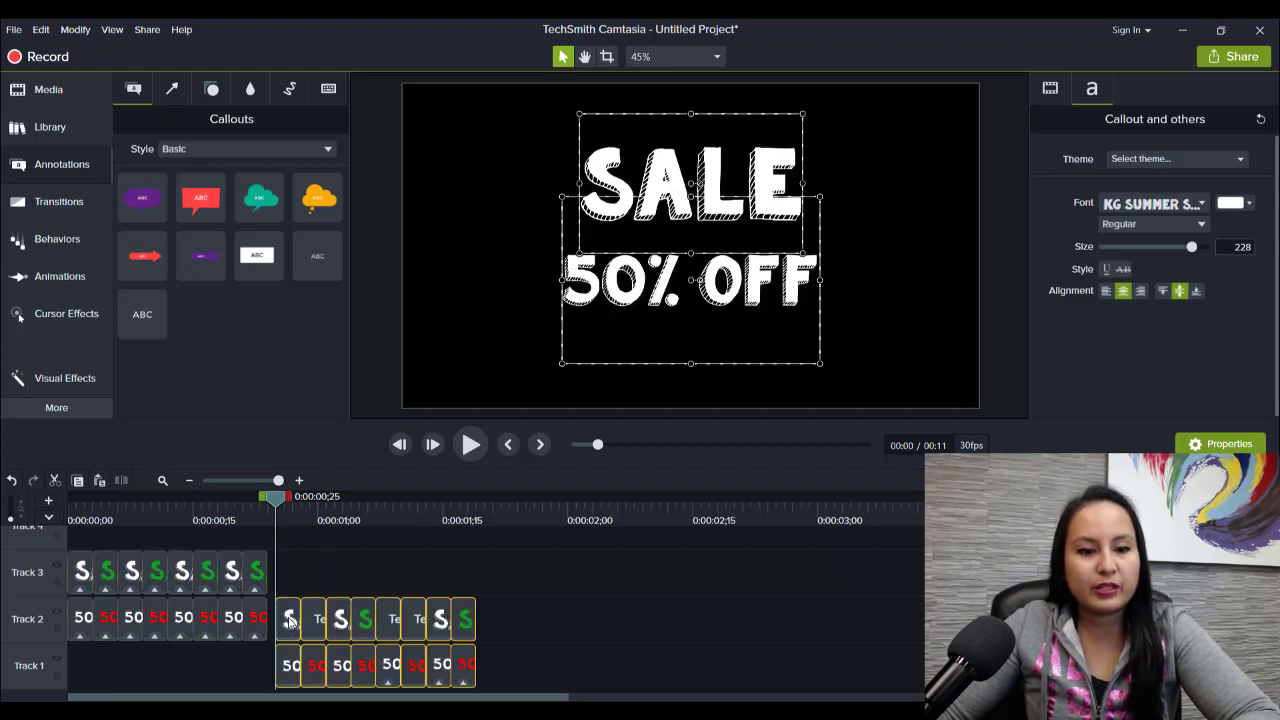
drag(284, 603, 255, 576)
- Paste one more copy of all clips at the end so the sequence reaches about 3 seconds
drag(487, 606, 84, 572)
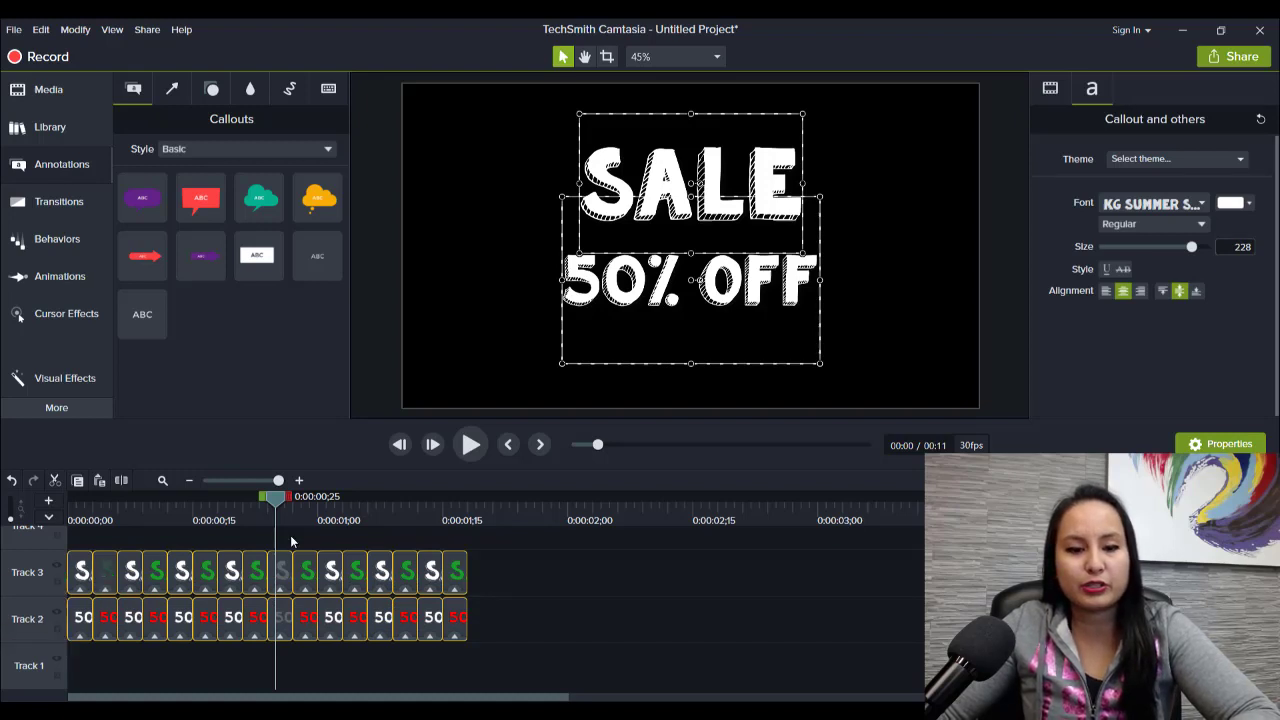
click(477, 508)
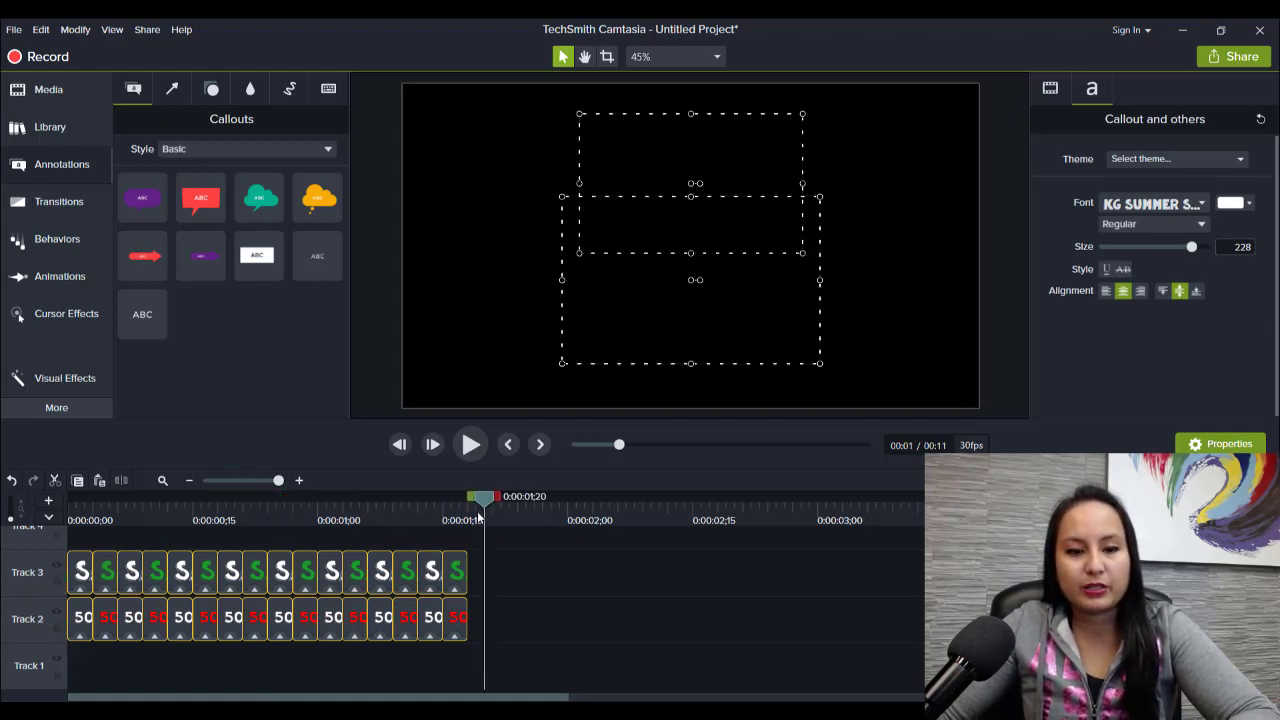
key(ctrl+v)
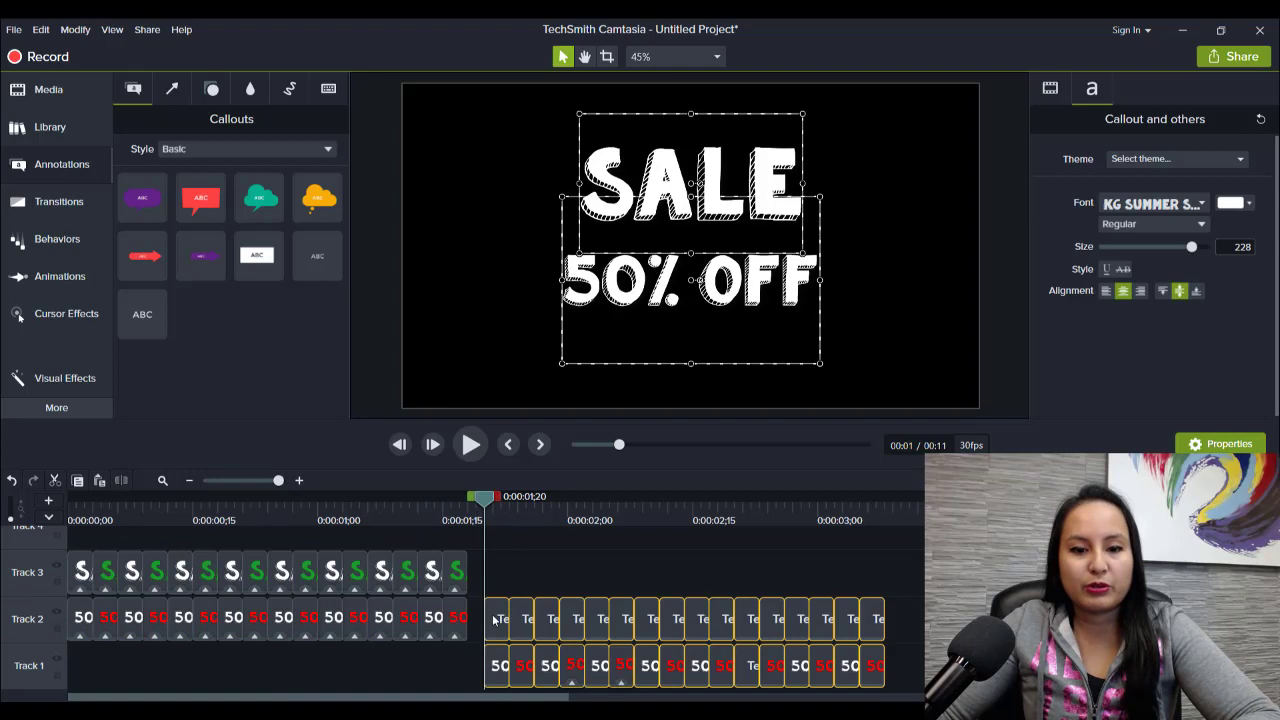
drag(493, 572, 451, 572)
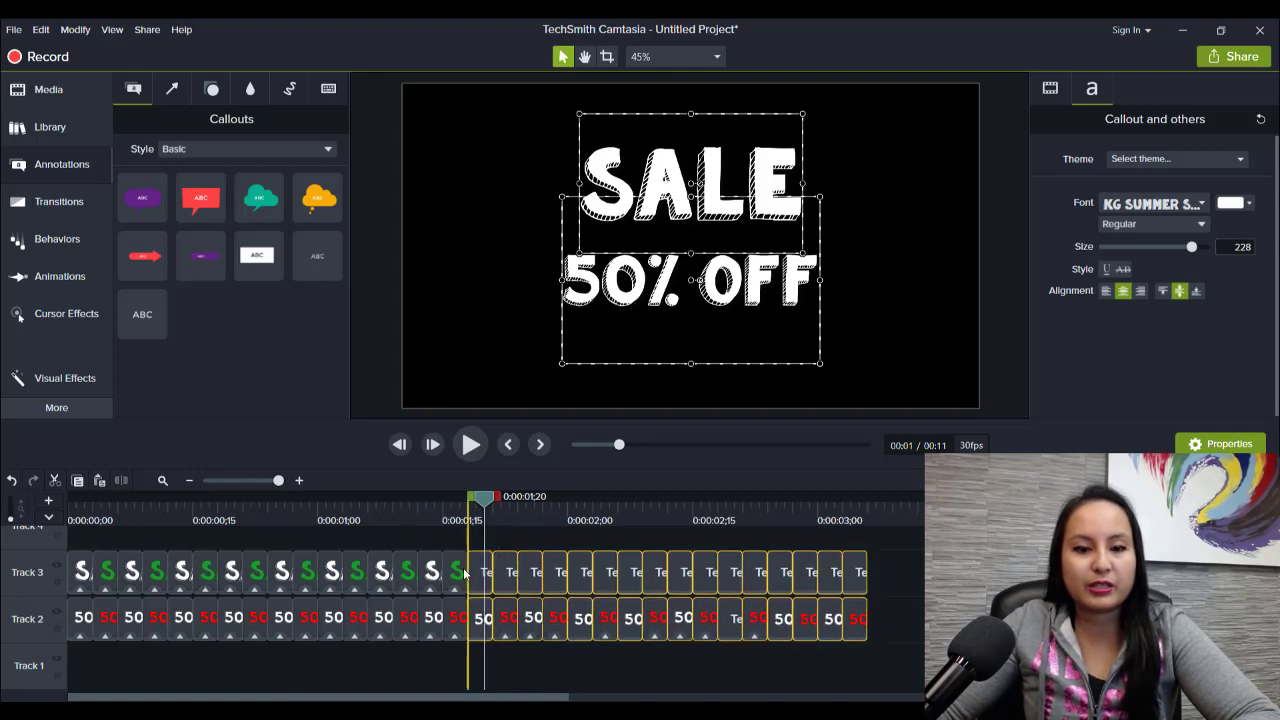
click(329, 662)
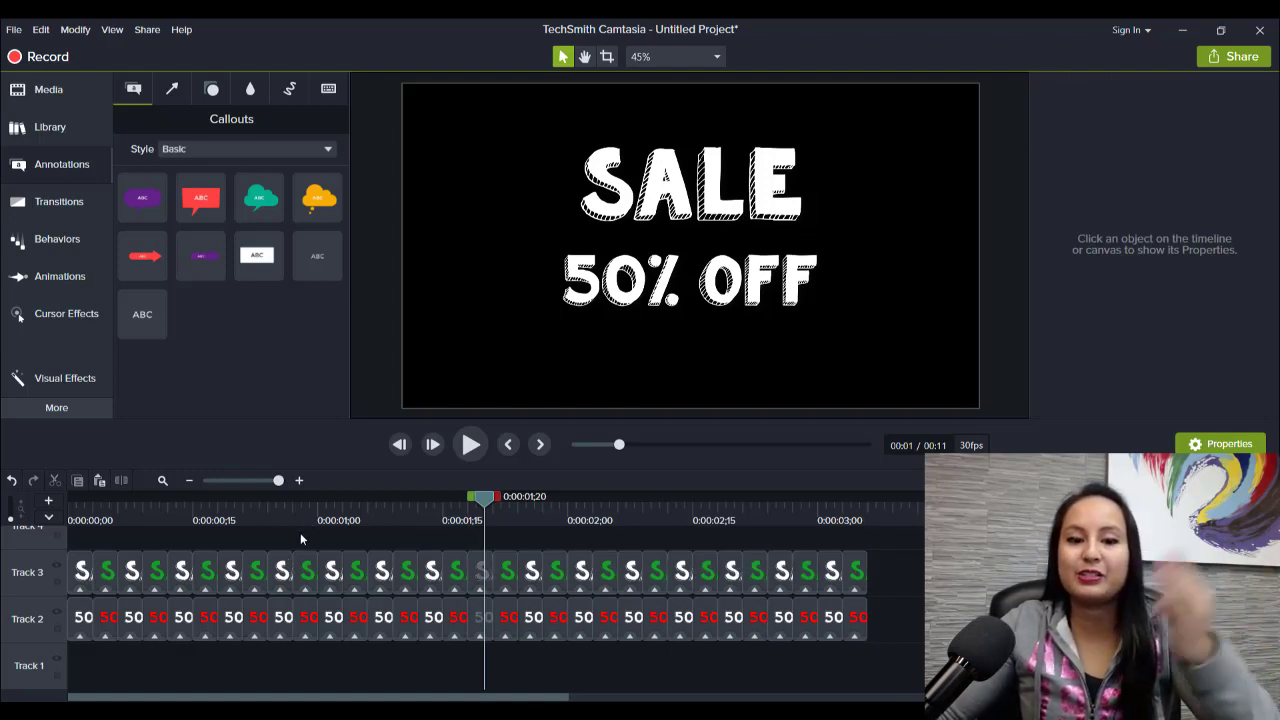
click(141, 510)
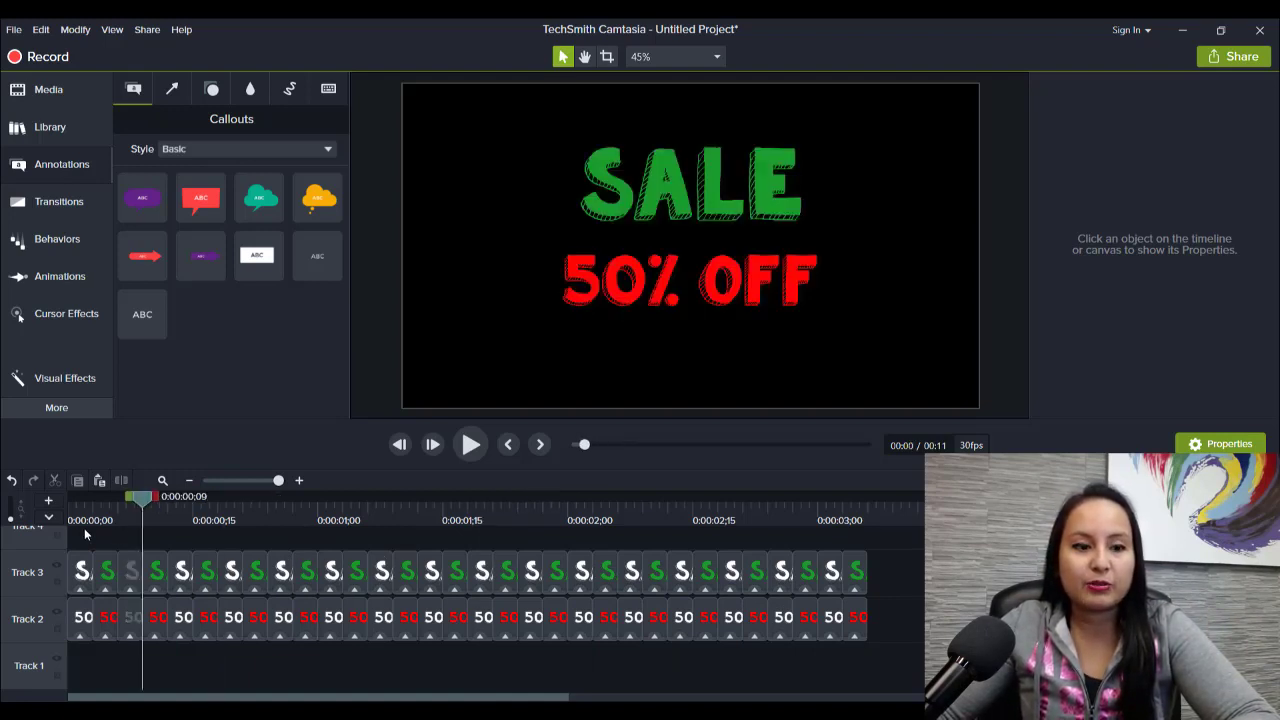
key(ctrl+Home)
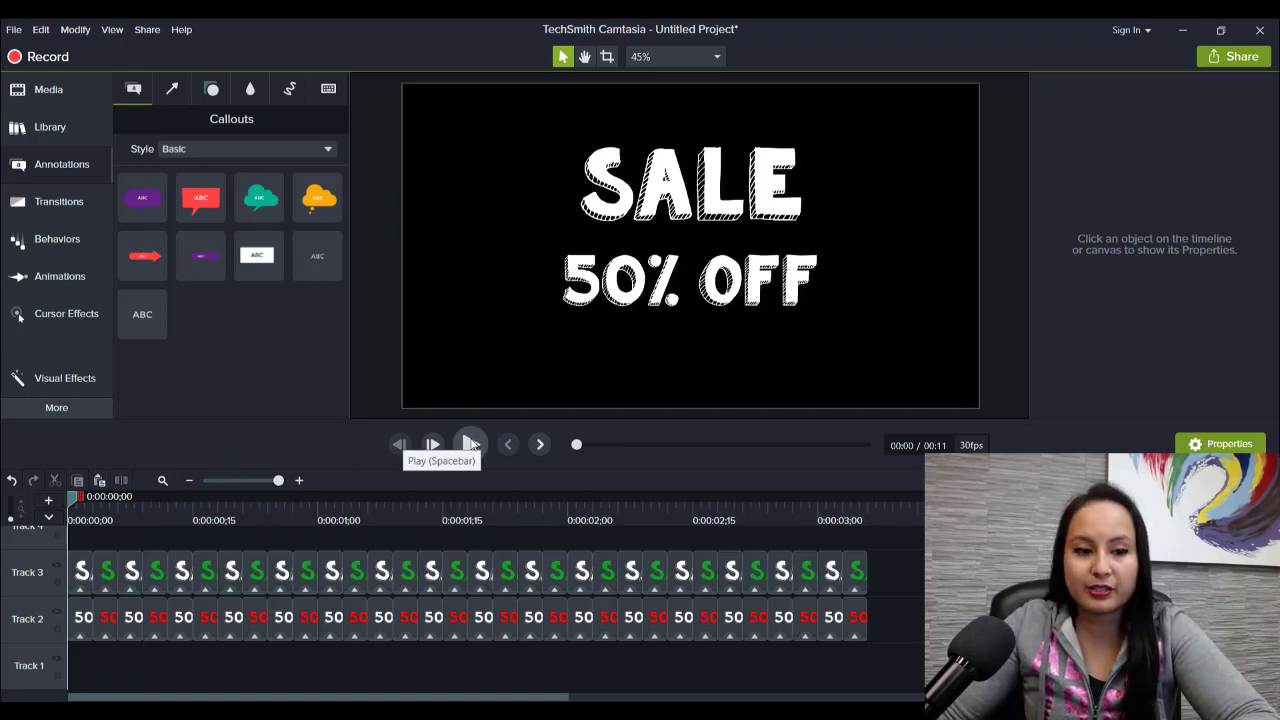
click(471, 445)
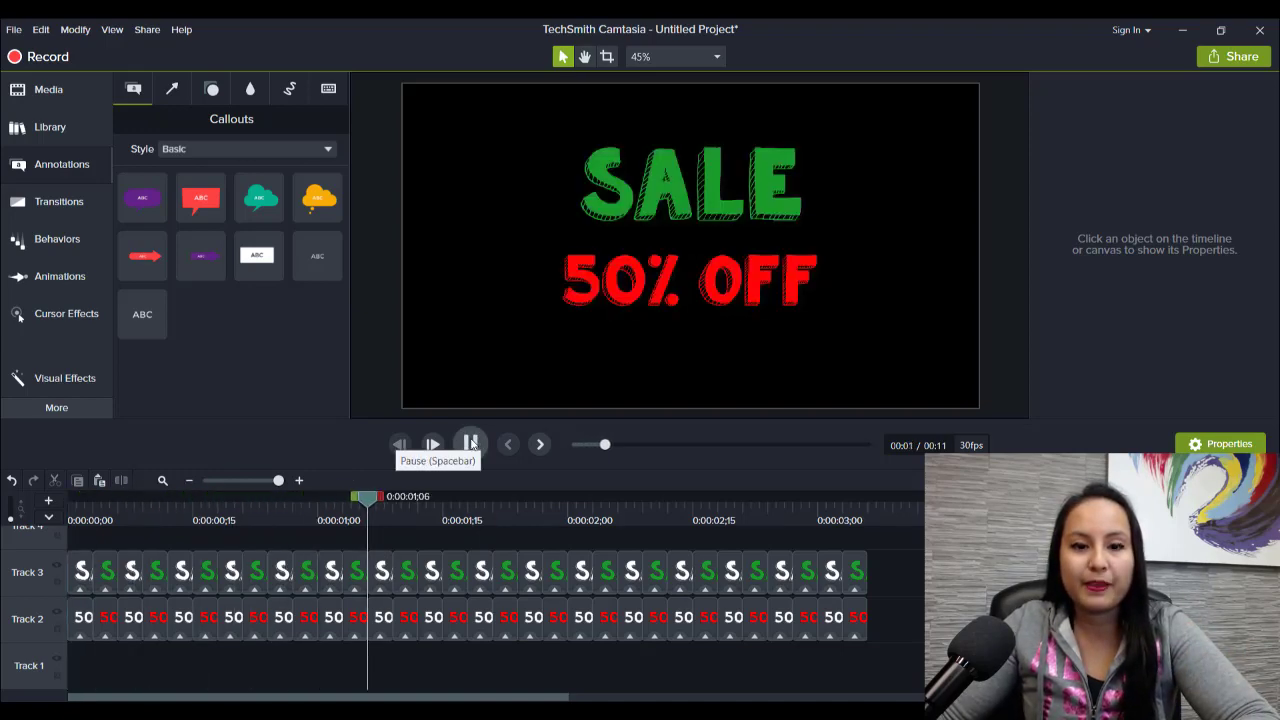
click(470, 444)
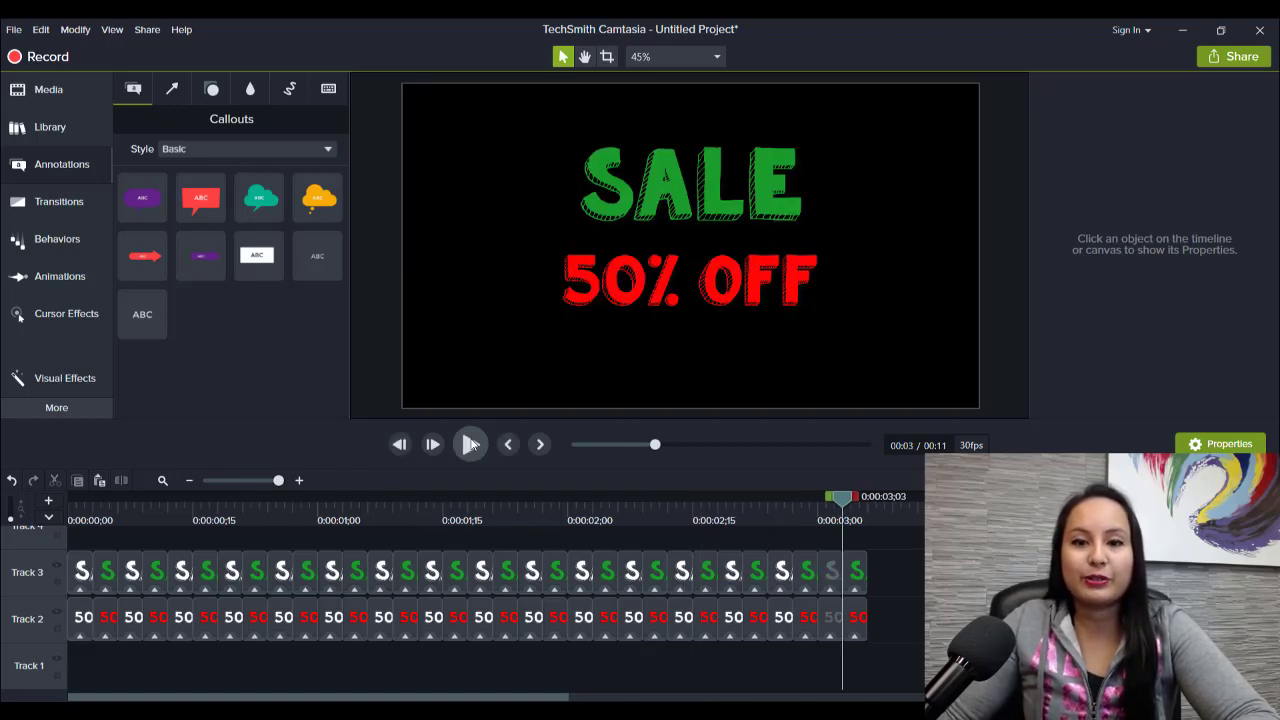
key(ctrl+Home)
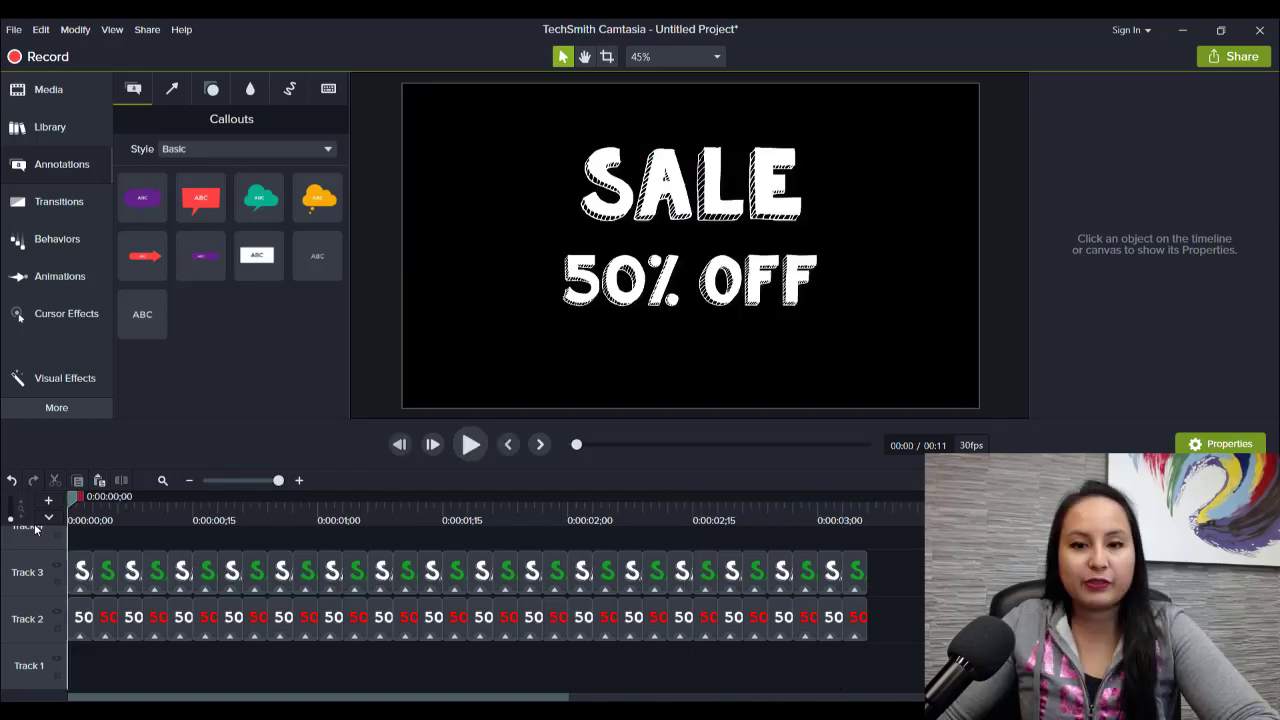
key(space)
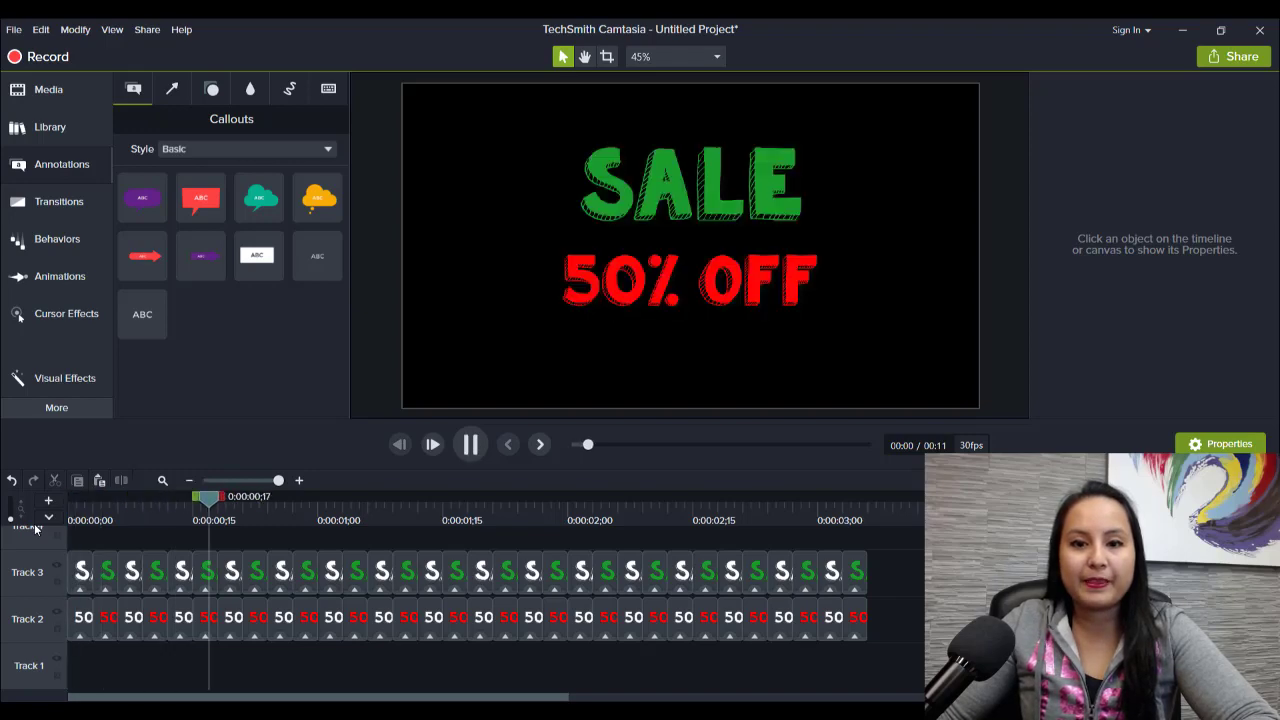
key(space)
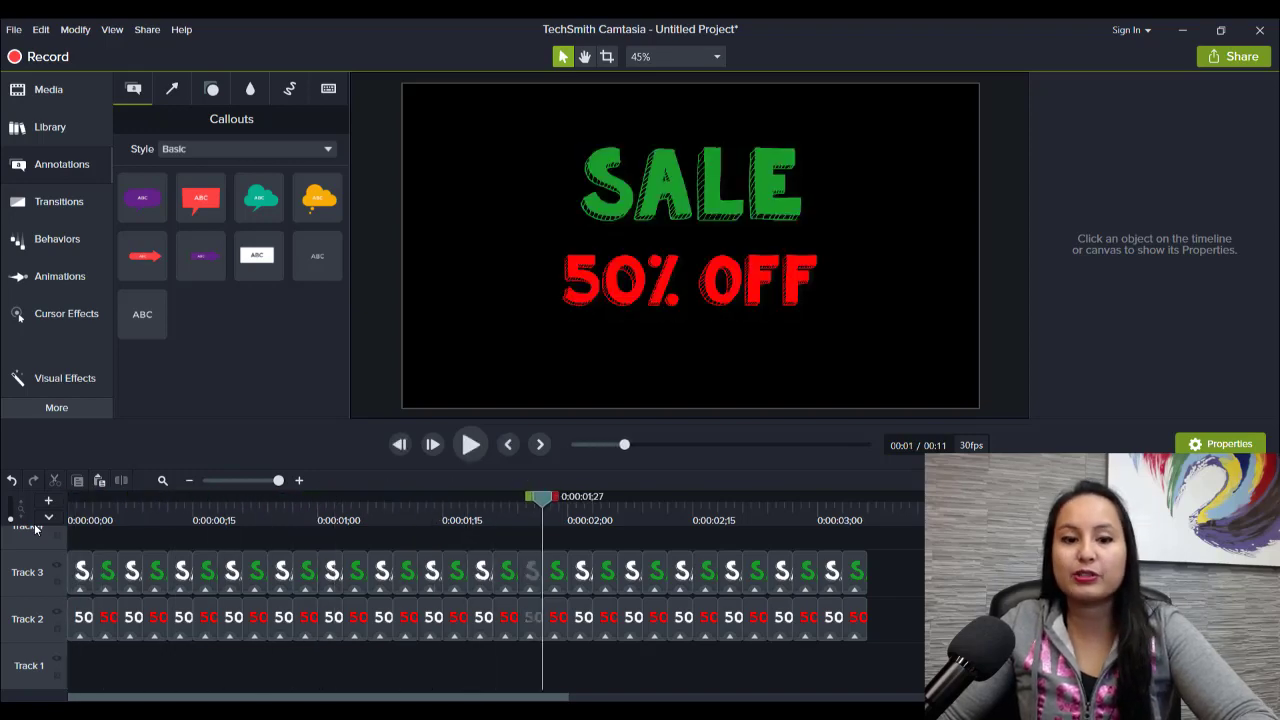